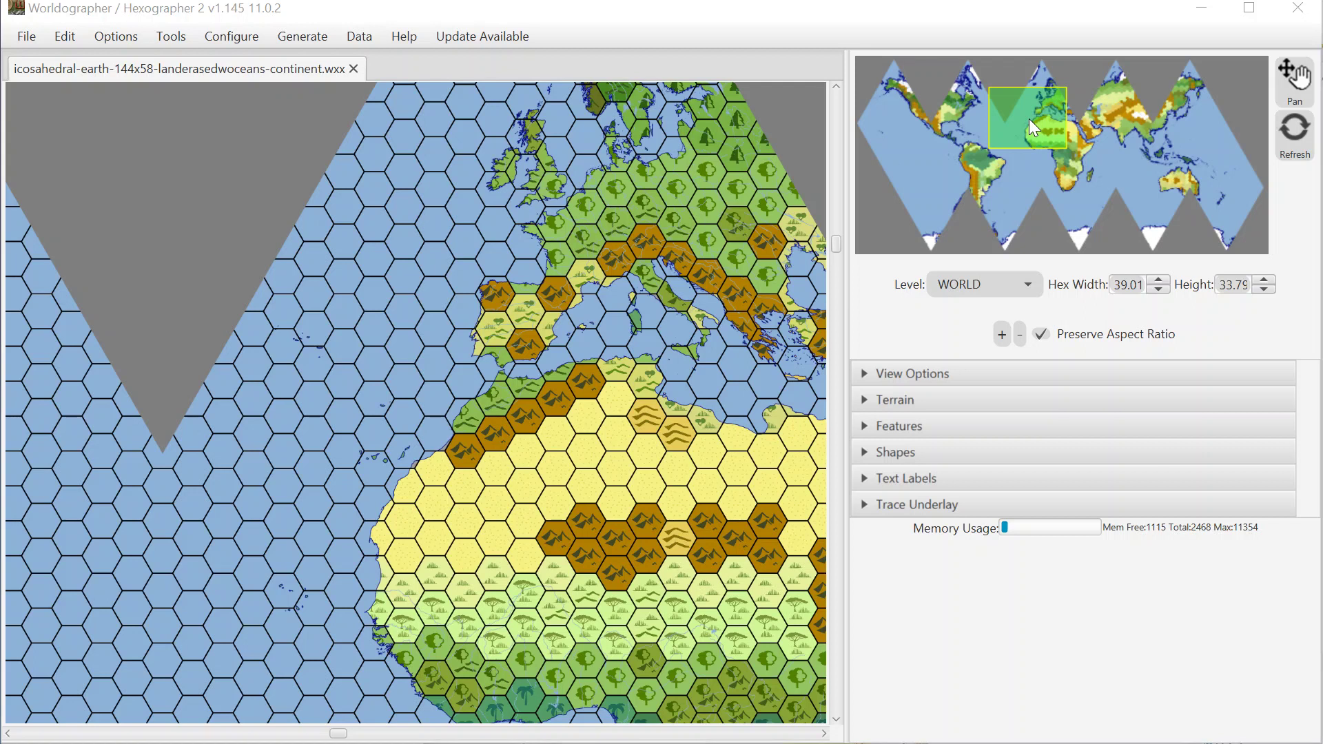
- View Europe and North Africa on the WORLD-level hex map
{"action": "key", "text": "Tab"}
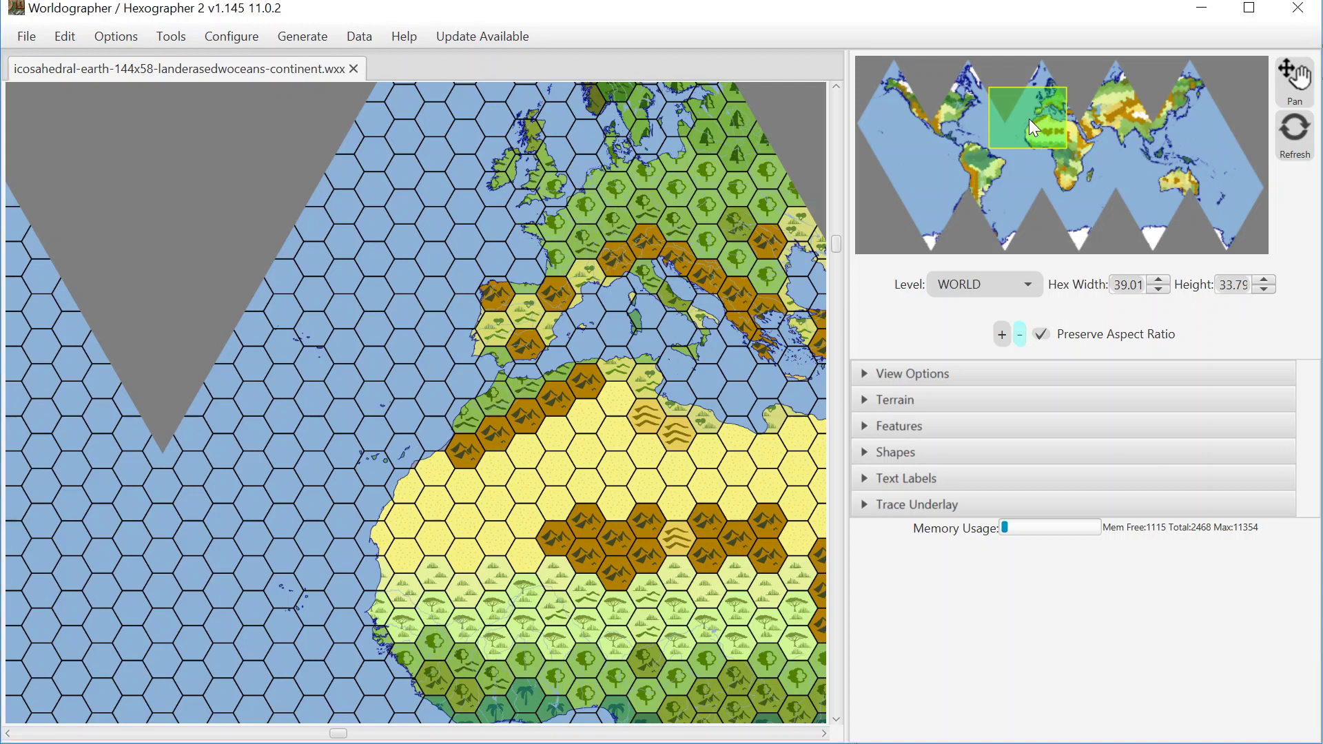
{"action": "left_click_drag", "start_coordinate": [1029, 118], "coordinate": [974, 115]}
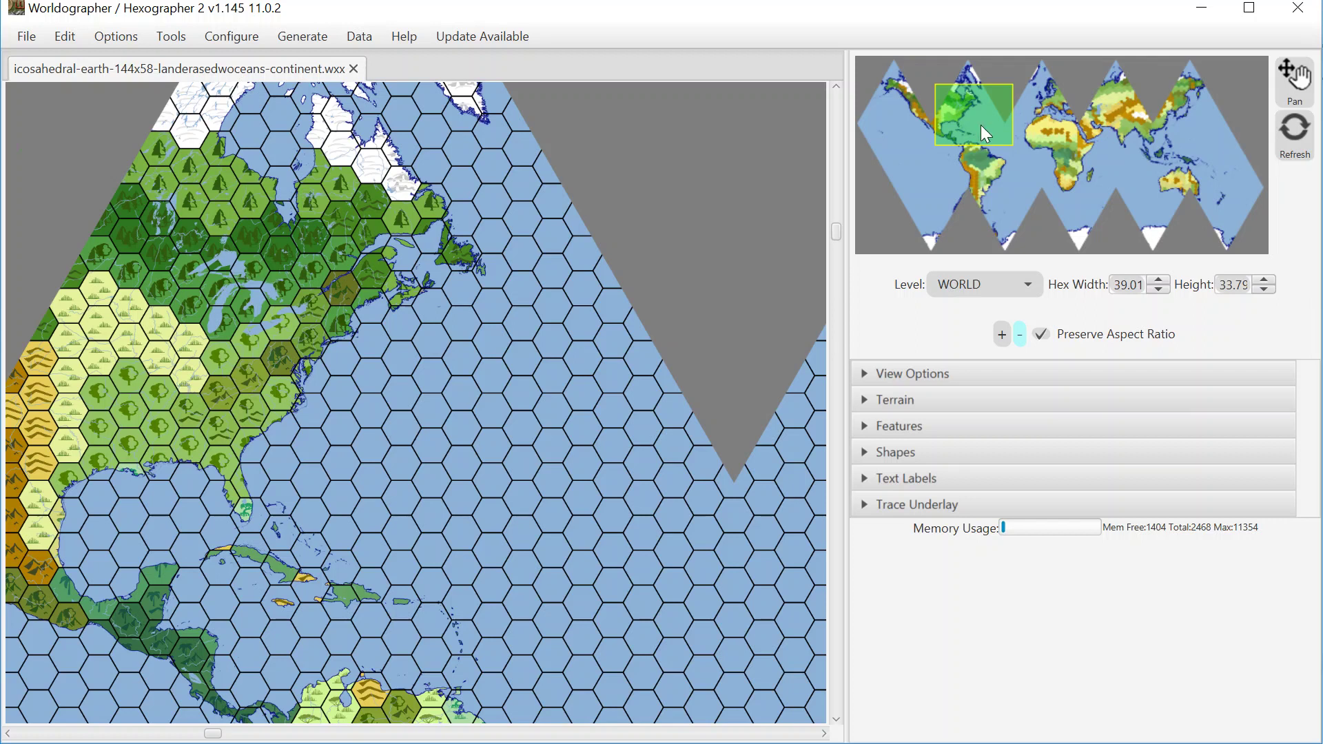
{"action": "left_click_drag", "start_coordinate": [981, 126], "coordinate": [1038, 118]}
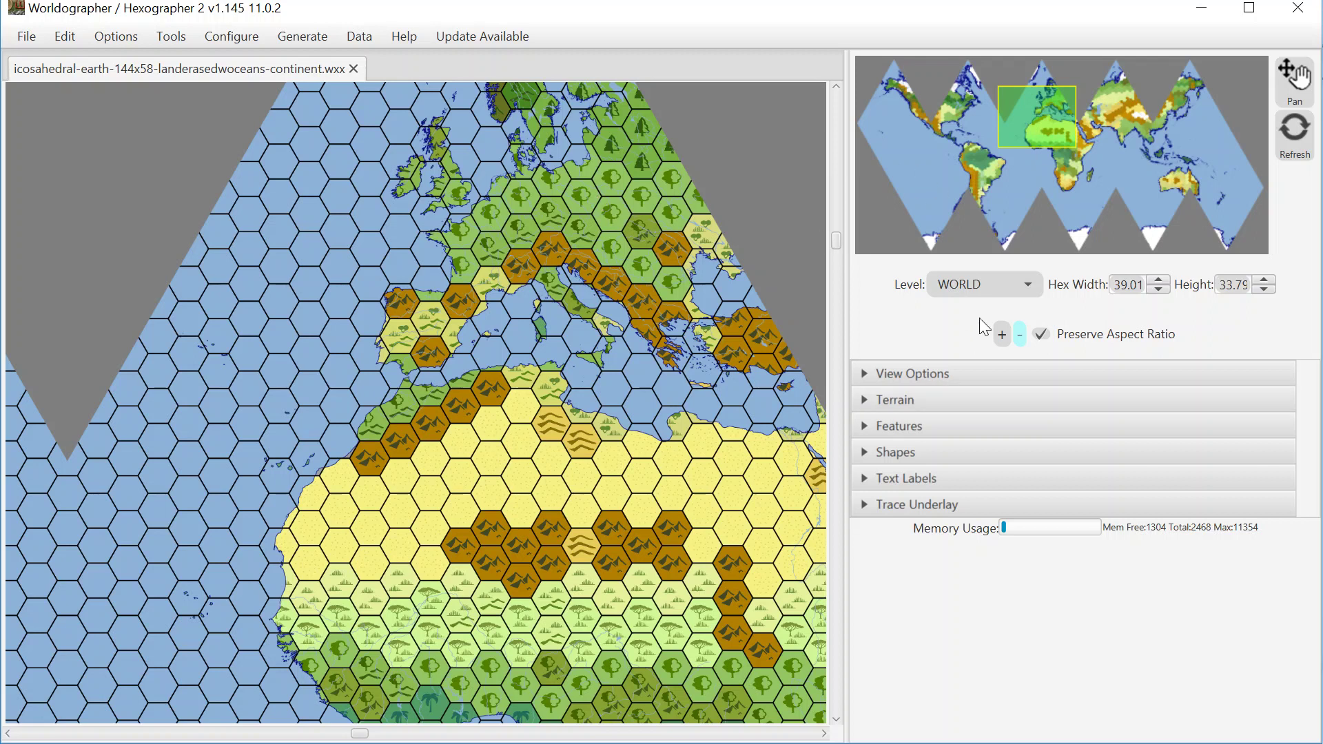
- Switch to CONTINENT level, zoom out three times, and pan to eastern North America
{"action": "left_click", "coordinate": [988, 286]}
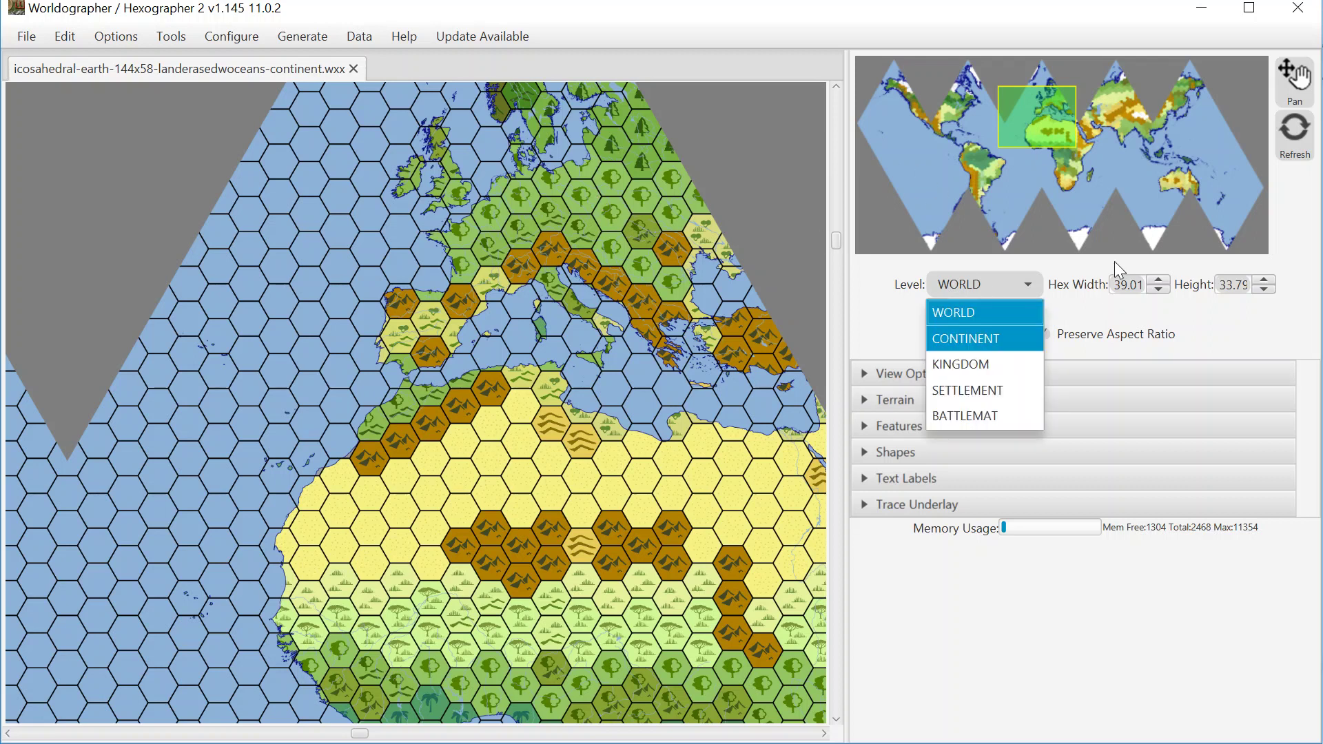
{"action": "left_click", "coordinate": [987, 338]}
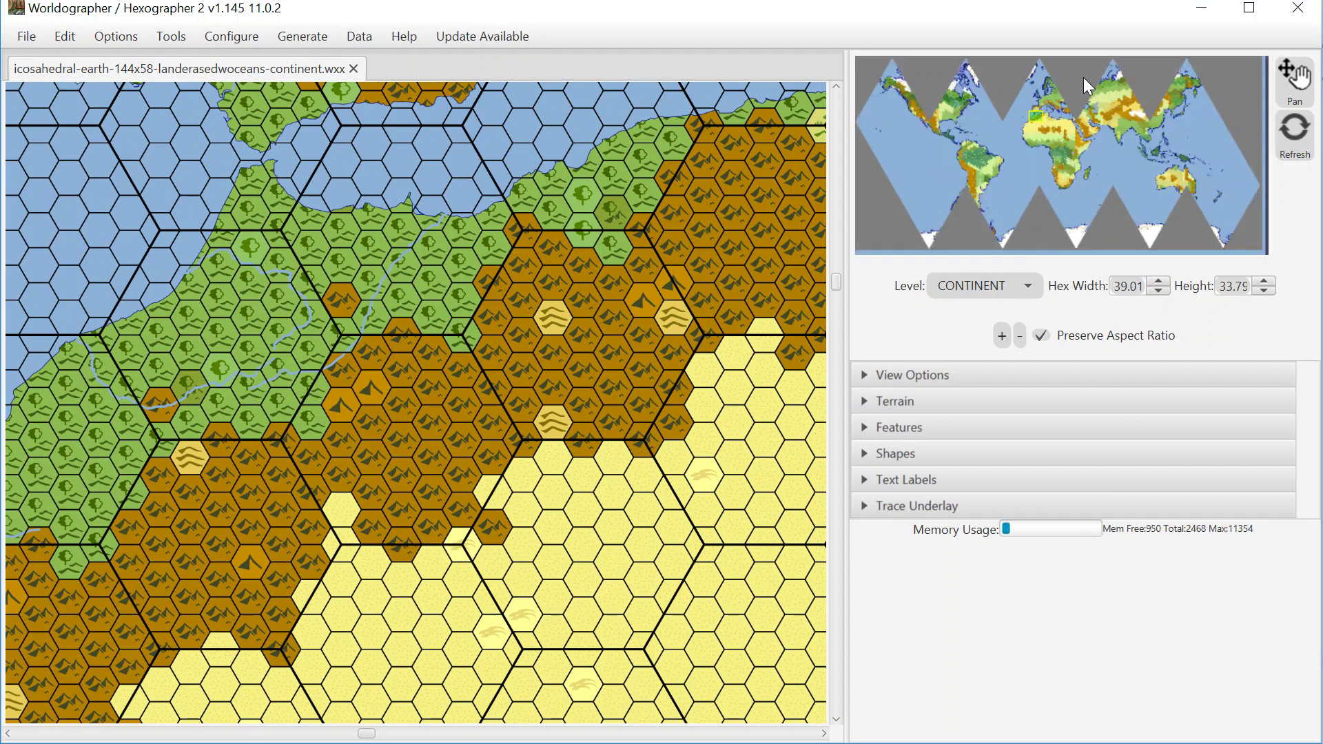
{"action": "left_click", "coordinate": [1021, 337]}
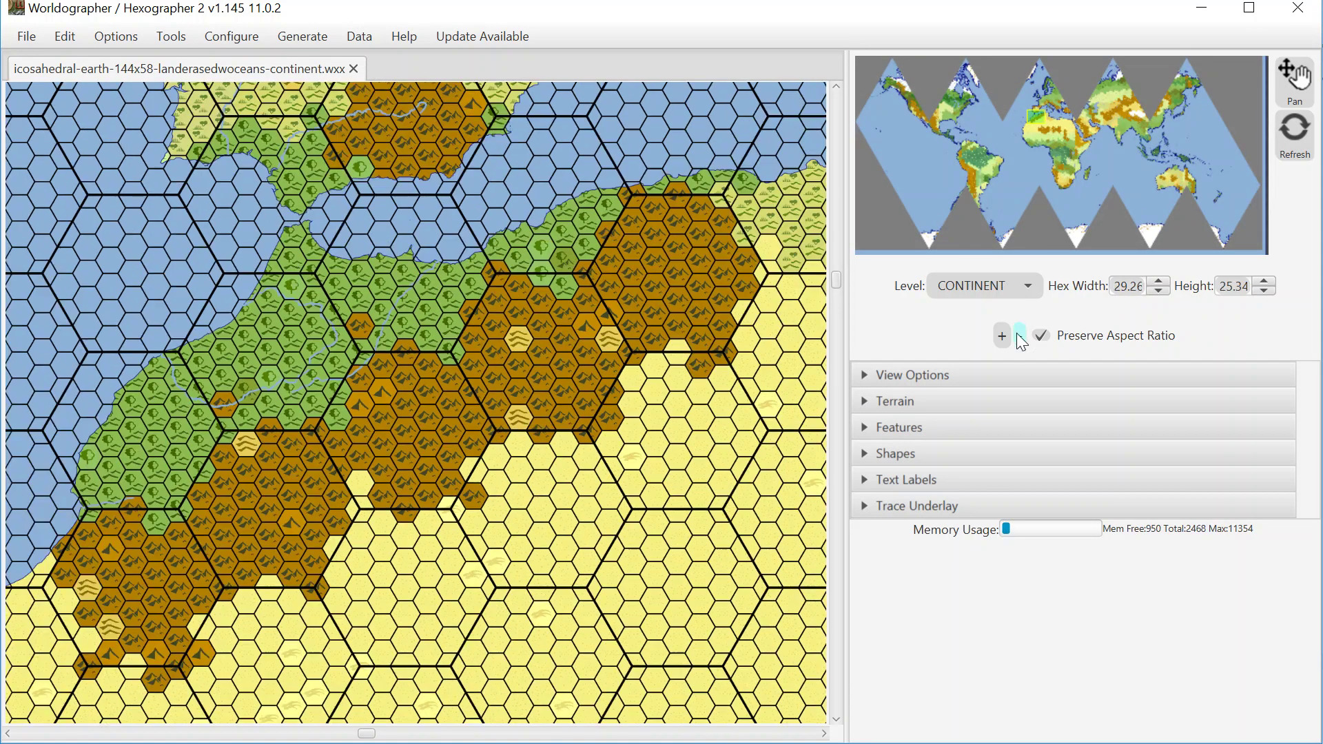
{"action": "left_click", "coordinate": [1021, 338]}
{"action": "left_click", "coordinate": [1020, 337]}
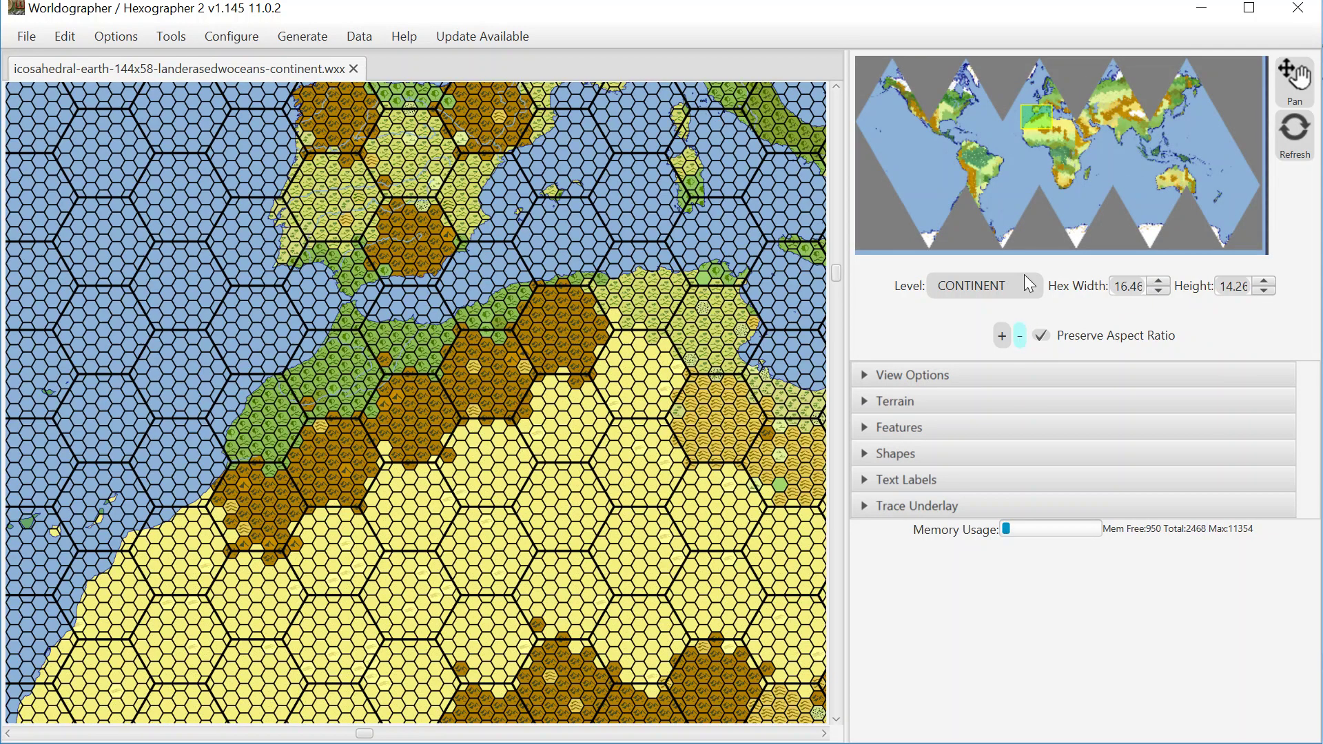
{"action": "left_click_drag", "start_coordinate": [1040, 117], "coordinate": [964, 115]}
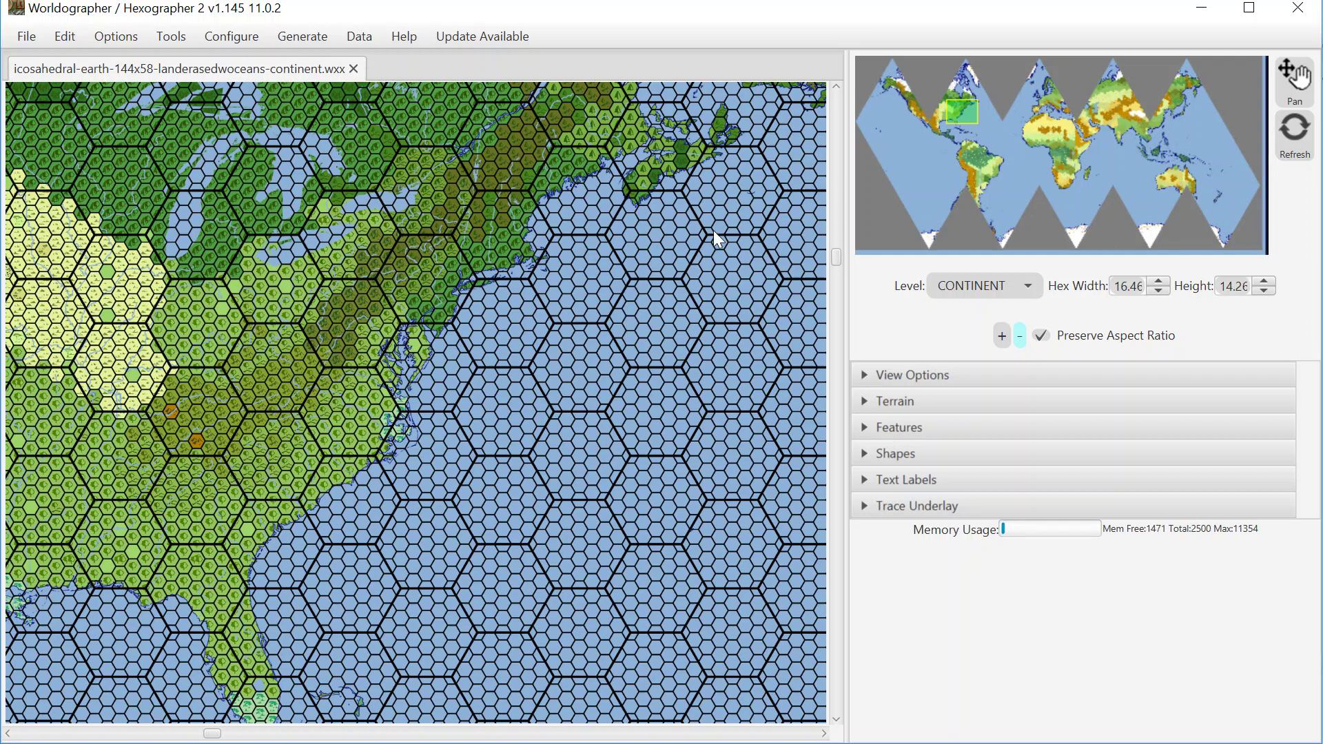
- Move the view to Europe and zoom in three steps on northern France and southern England
{"action": "left_click_drag", "start_coordinate": [966, 110], "coordinate": [1042, 103]}
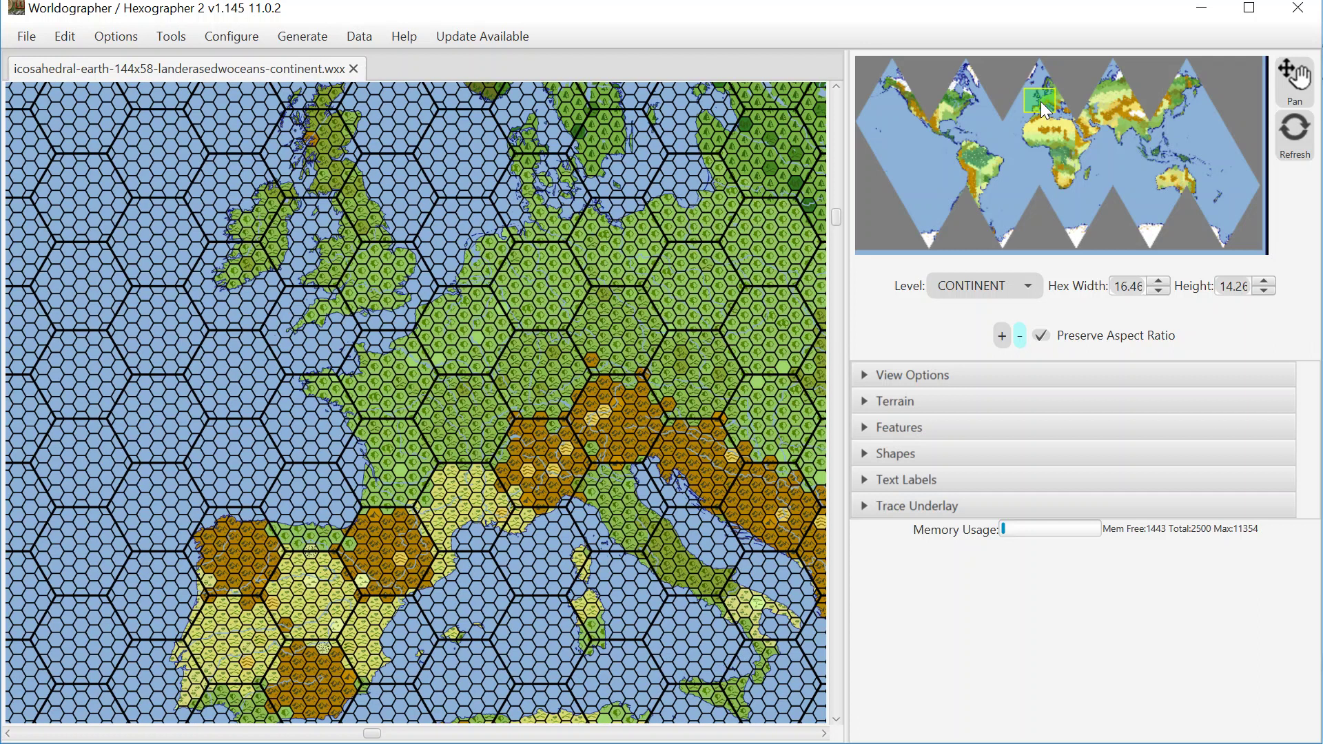
{"action": "left_click", "coordinate": [1002, 336]}
{"action": "left_click", "coordinate": [1002, 336]}
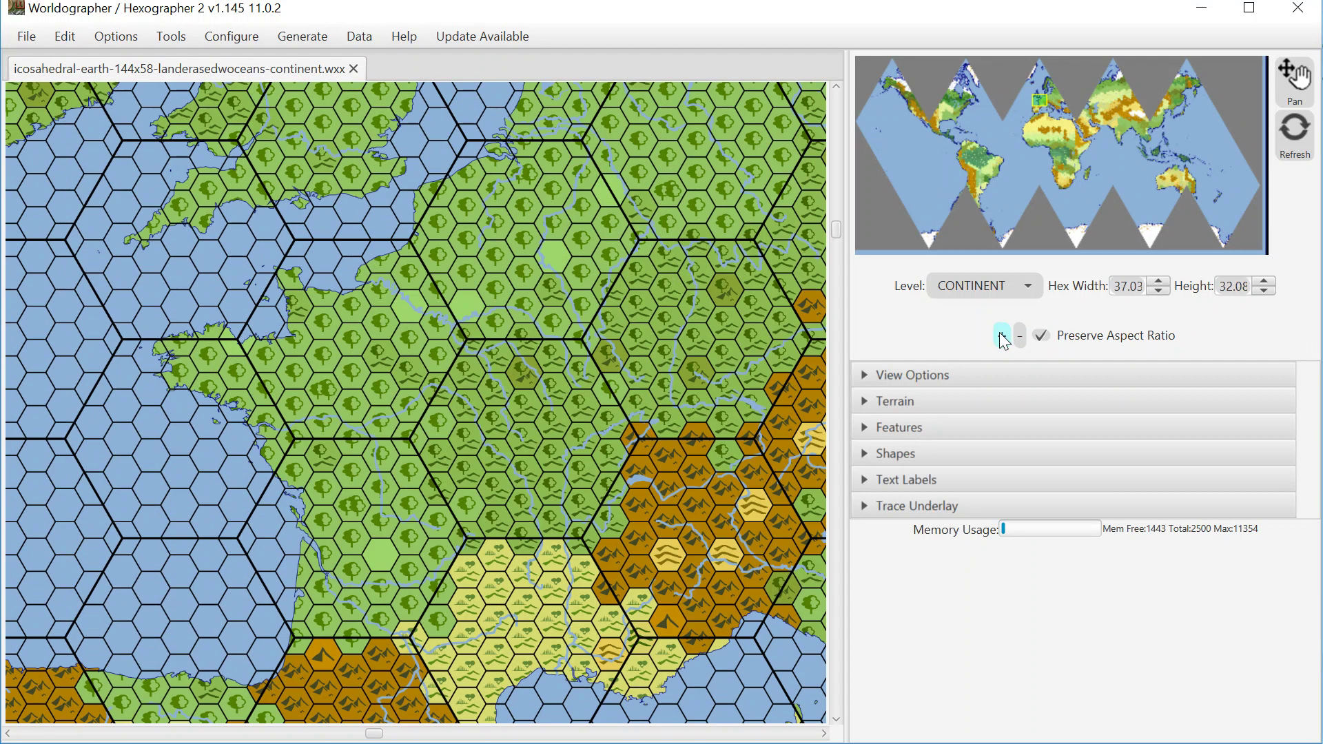
{"action": "left_click", "coordinate": [1003, 337]}
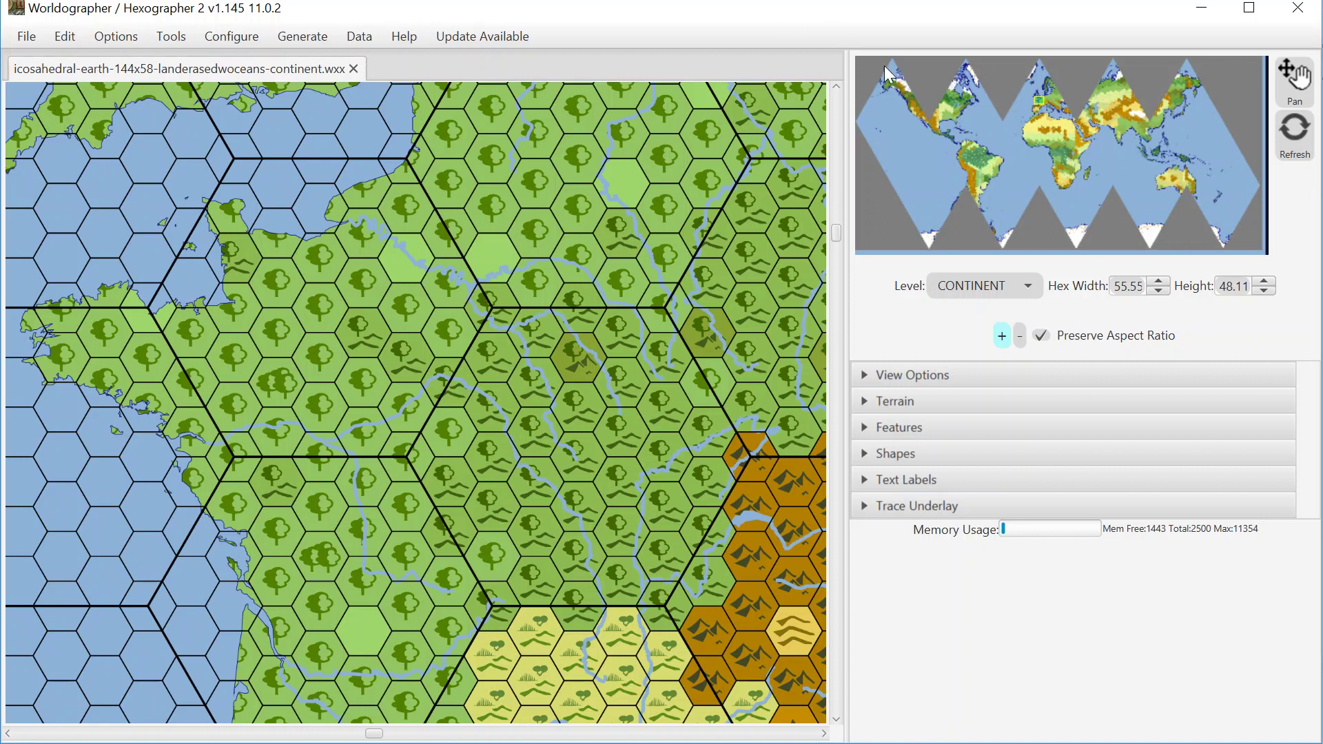
{"action": "left_click", "coordinate": [837, 87]}
{"action": "left_click_drag", "start_coordinate": [838, 86], "coordinate": [836, 86]}
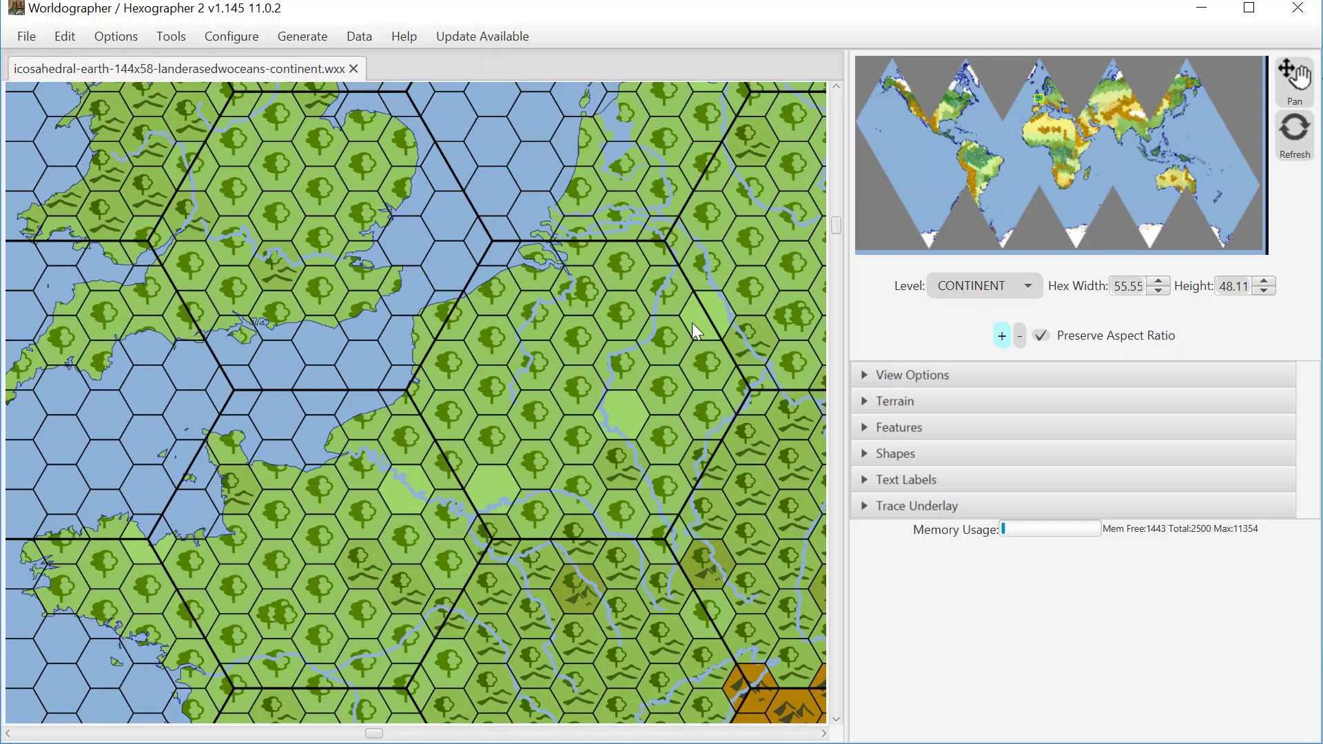
- Filter the Features palette to the Classic set and 'city' icons, then scroll to their options
{"action": "left_click", "coordinate": [918, 434]}
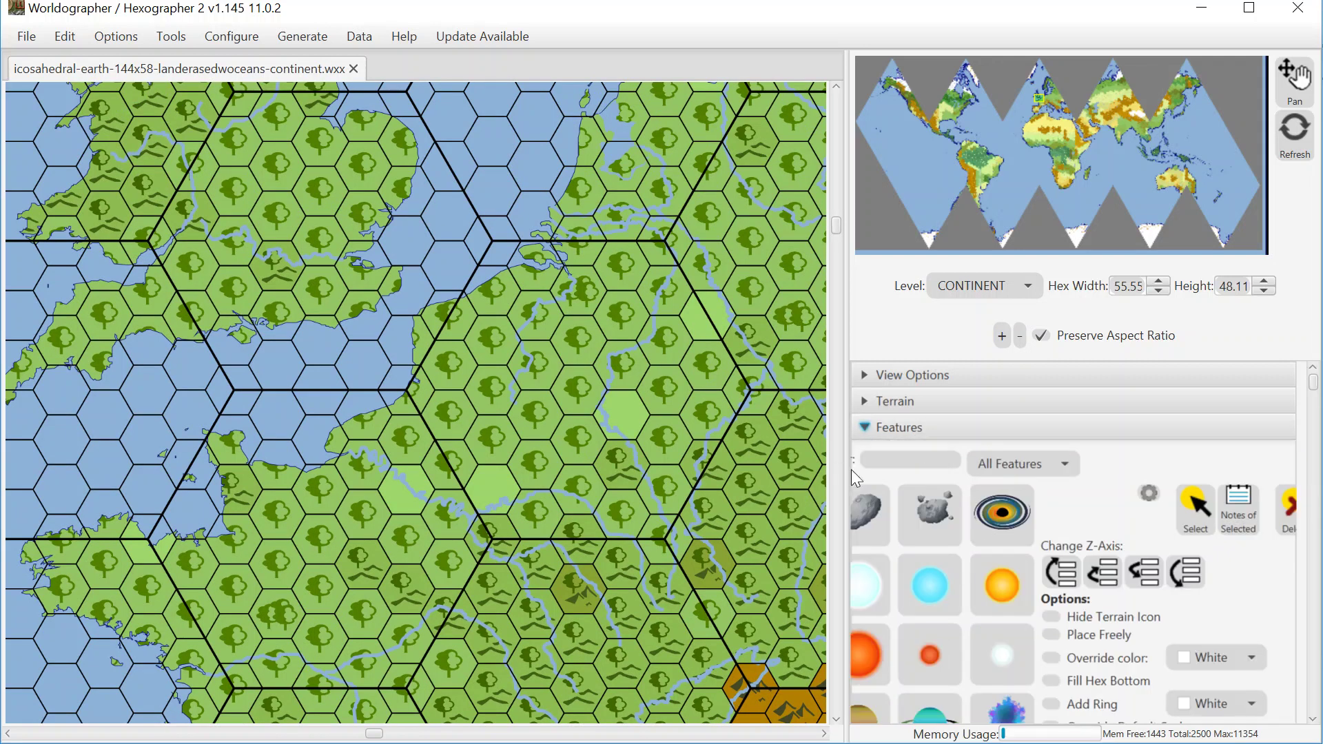
{"action": "left_click_drag", "start_coordinate": [850, 469], "coordinate": [779, 470]}
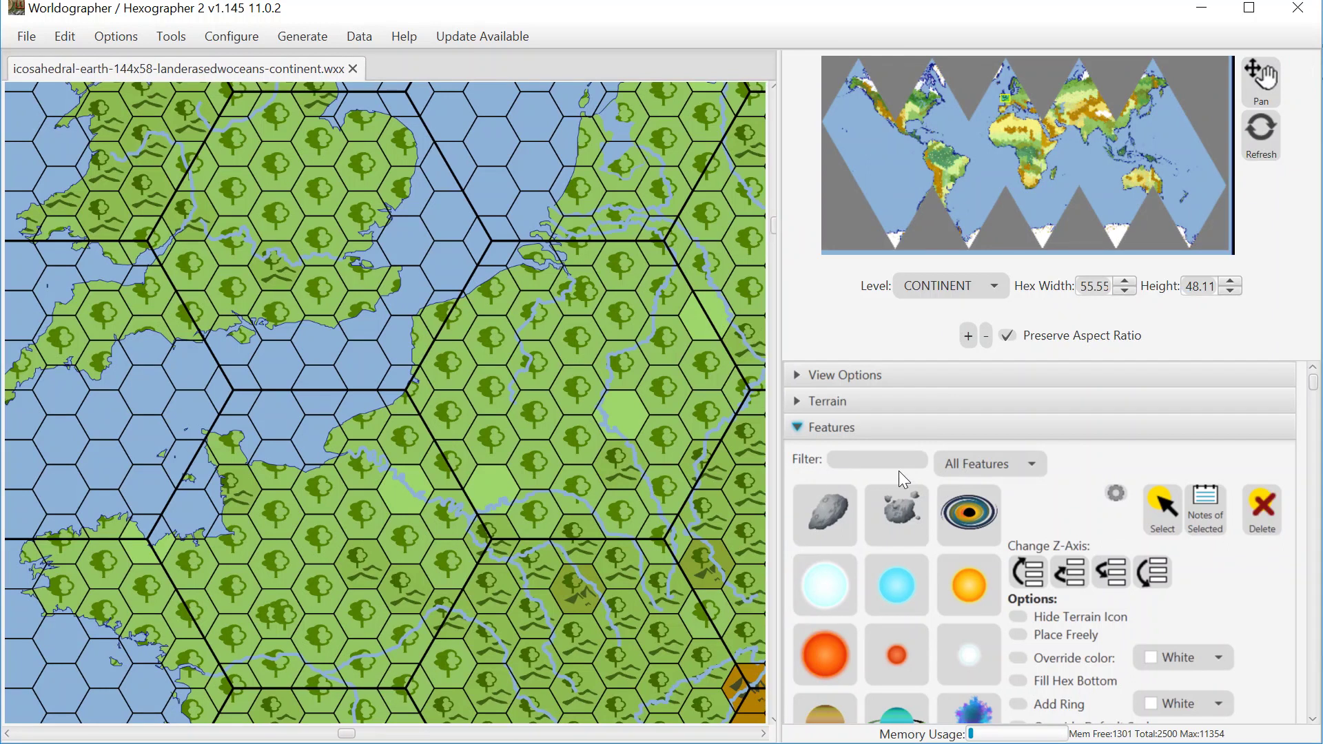
{"action": "left_click", "coordinate": [980, 469]}
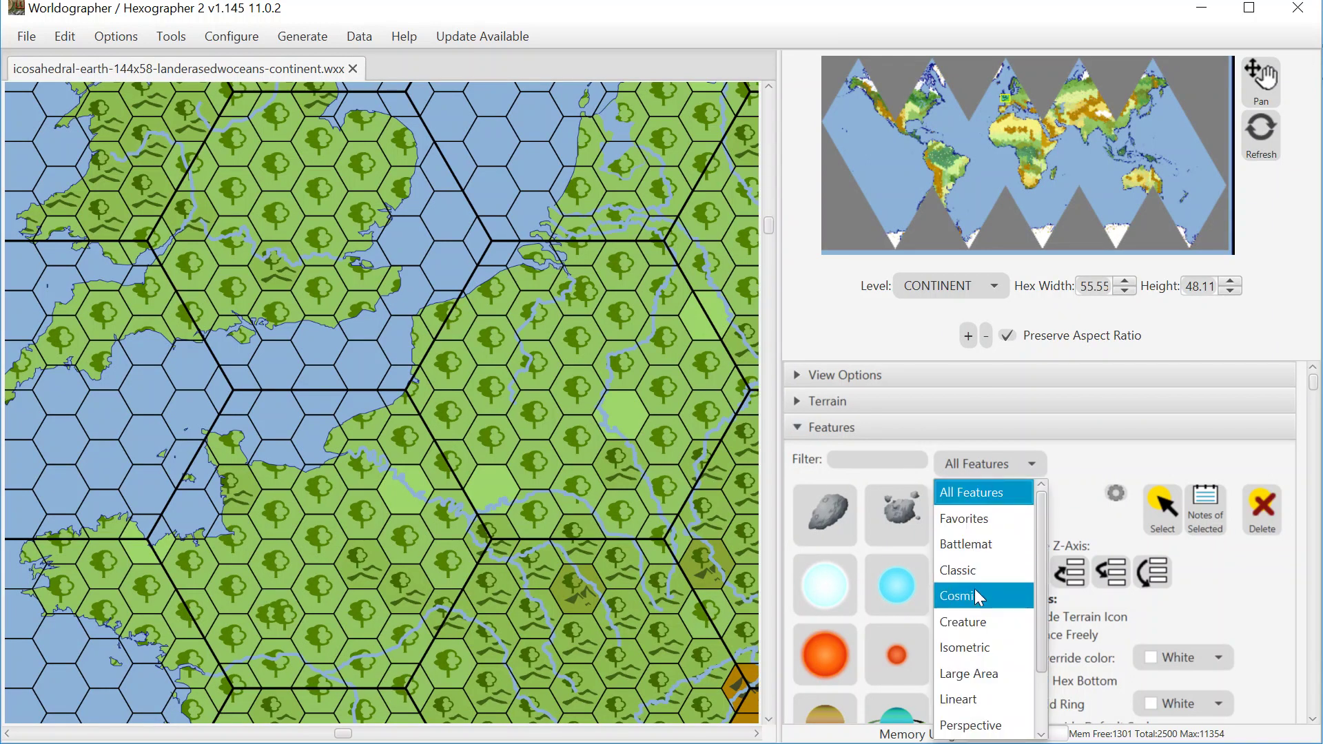
{"action": "left_click", "coordinate": [968, 572]}
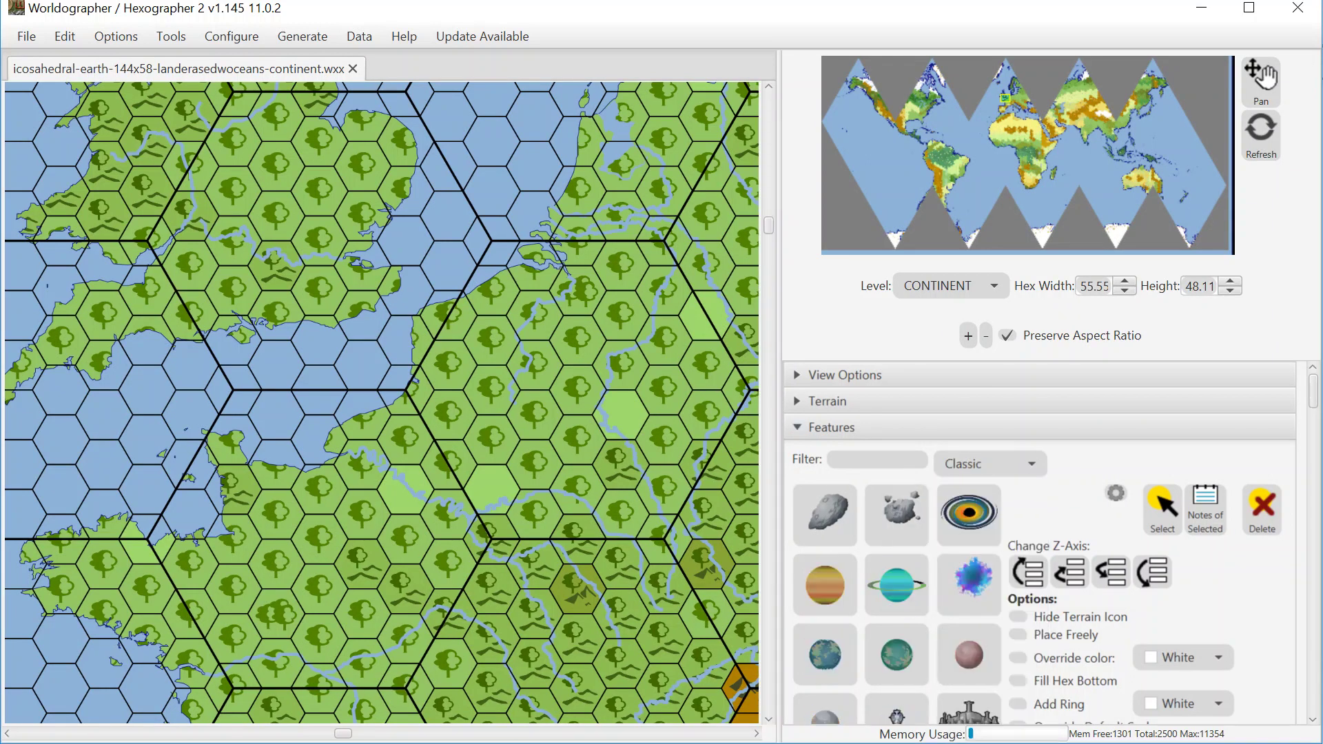
{"action": "left_click", "coordinate": [935, 464]}
{"action": "type", "text": "city"}
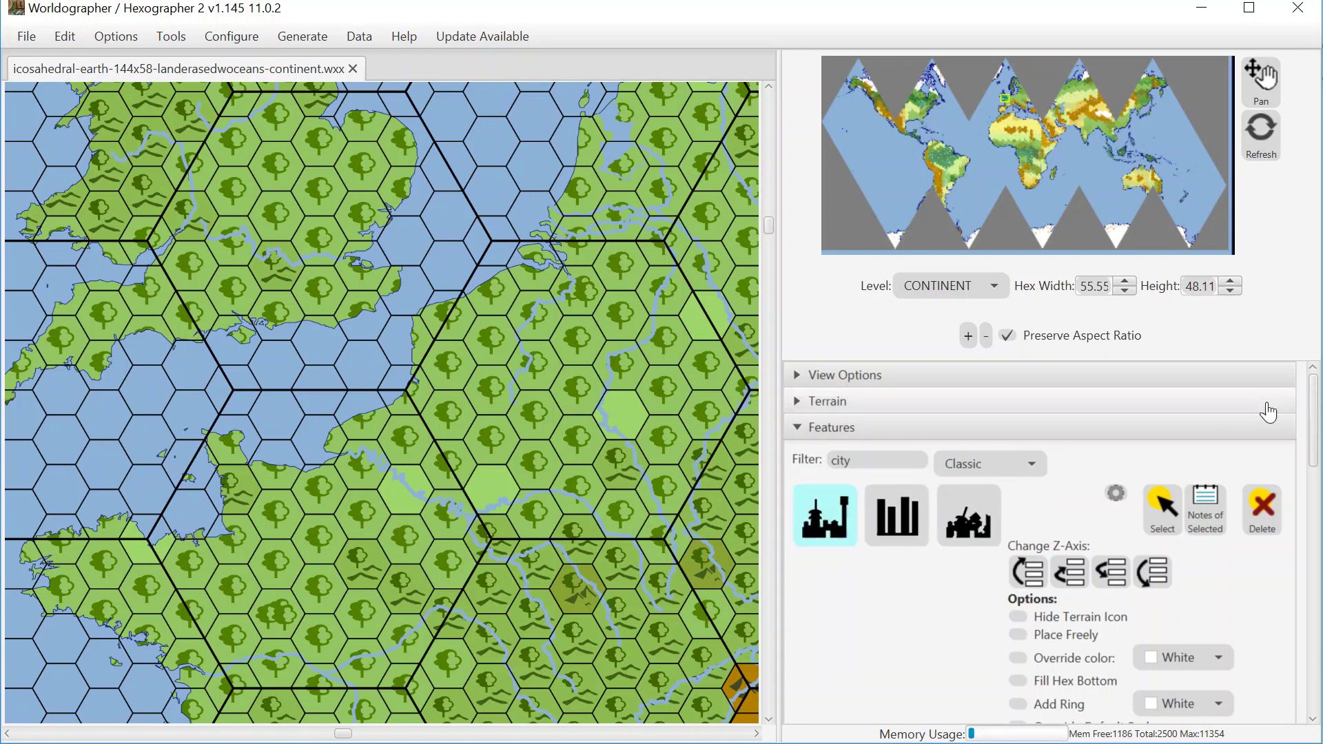
{"action": "left_click_drag", "start_coordinate": [1313, 455], "coordinate": [1315, 552]}
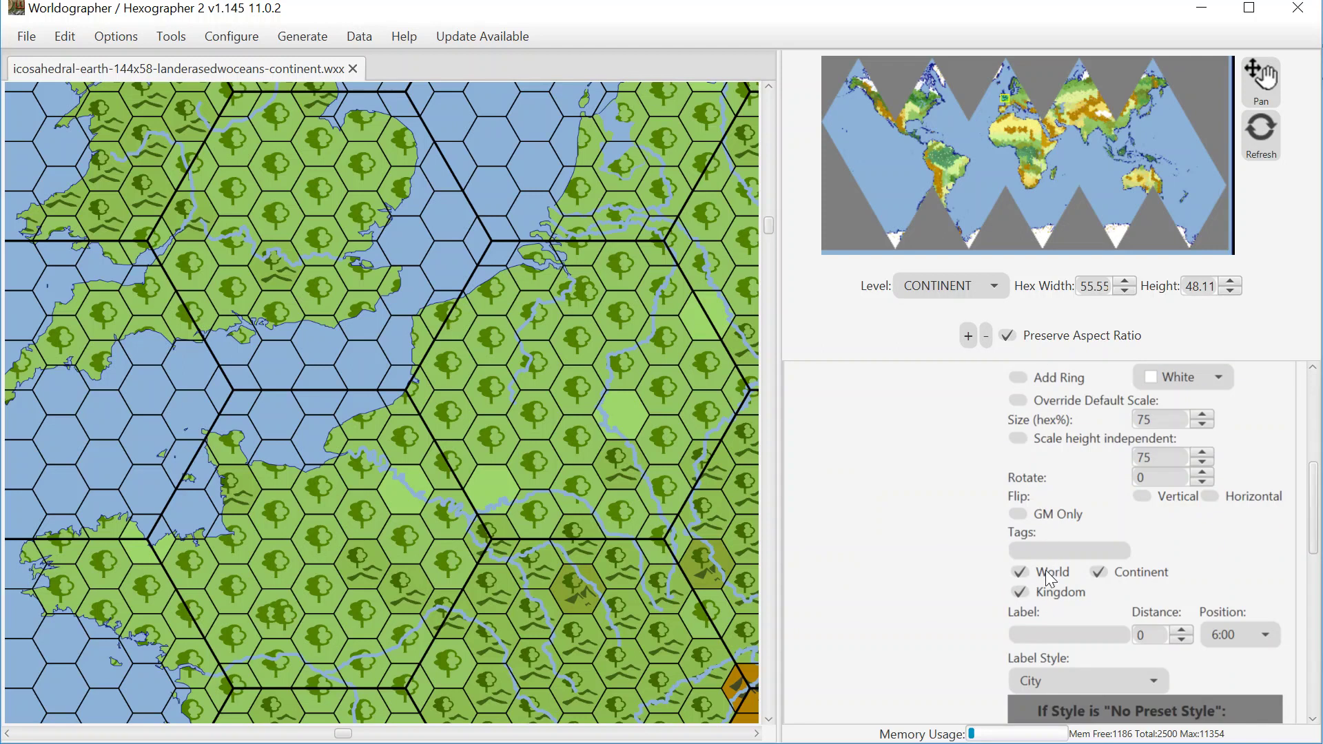
- Label the city feature 'Paris' and tag it years:-259/99999
{"action": "left_click", "coordinate": [1033, 634]}
{"action": "type", "text": "Paris"}
{"action": "left_click", "coordinate": [1033, 551]}
{"action": "type", "text": "years;"}
{"action": "type", "text": "-259/"}
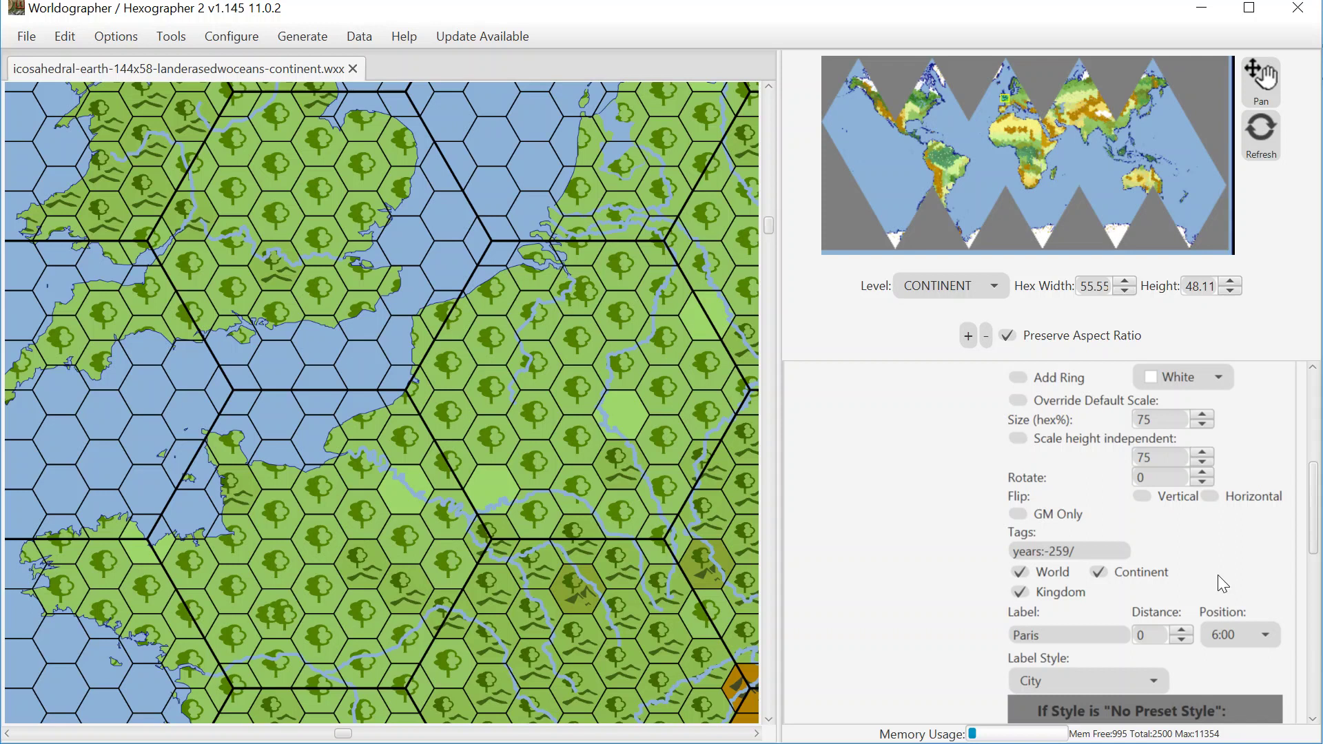
{"action": "type", "text": "99999"}
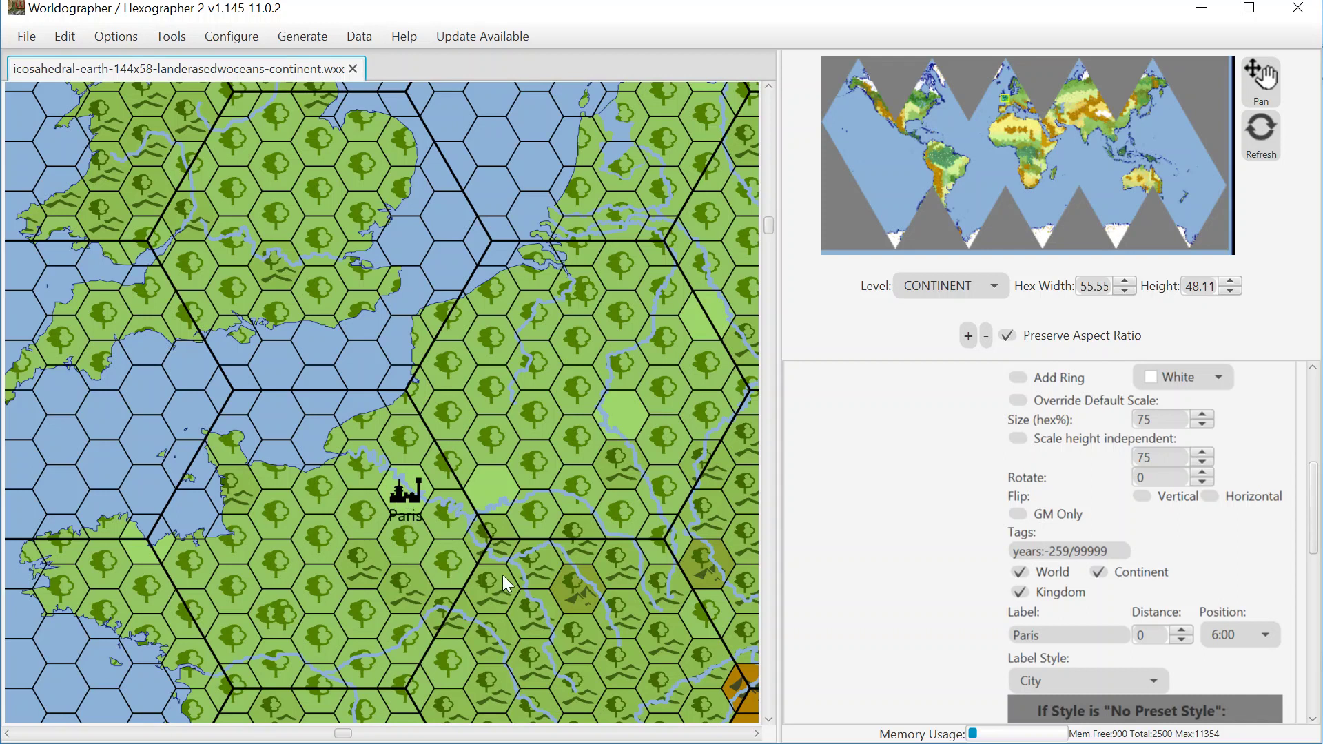
- Change the city's label to 'London' and its tag to years:50/99999
{"action": "scroll", "coordinate": [1313, 548], "scroll_direction": "up", "scroll_amount": 3}
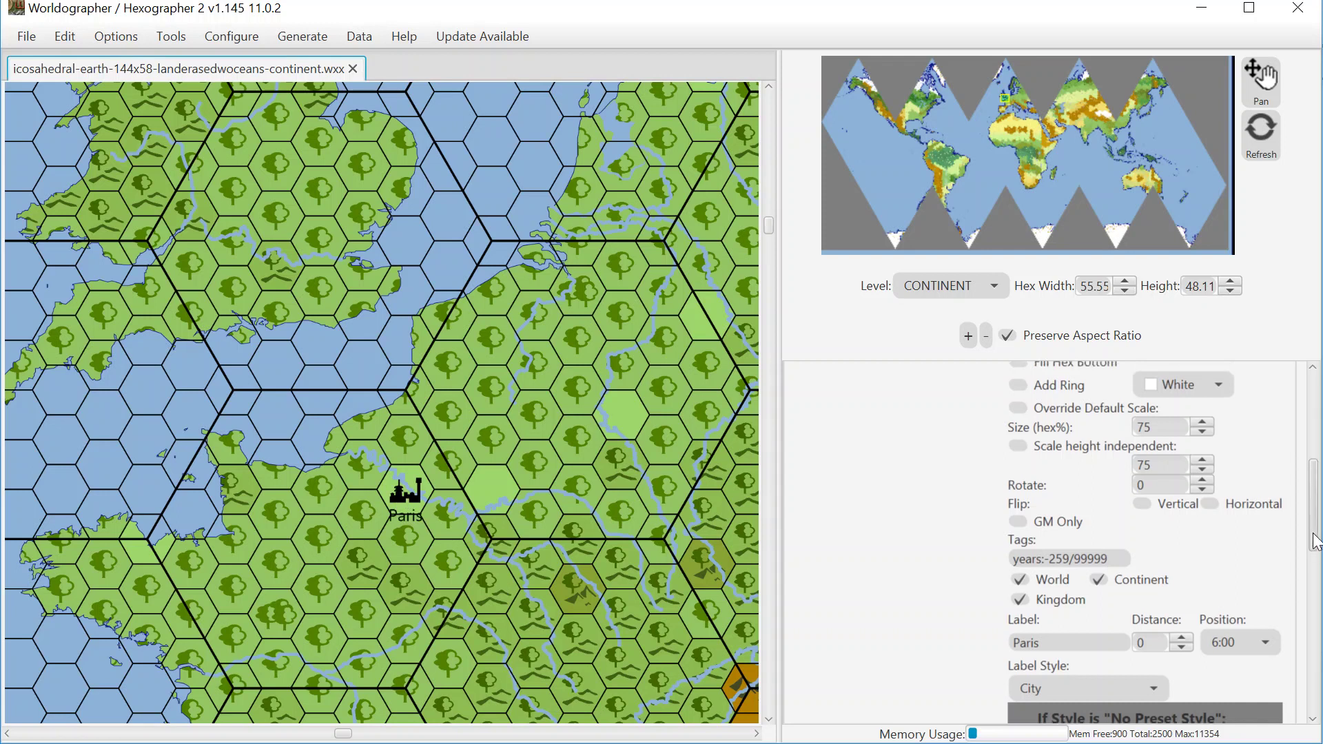
{"action": "scroll", "coordinate": [1061, 631], "scroll_direction": "down", "scroll_amount": 1}
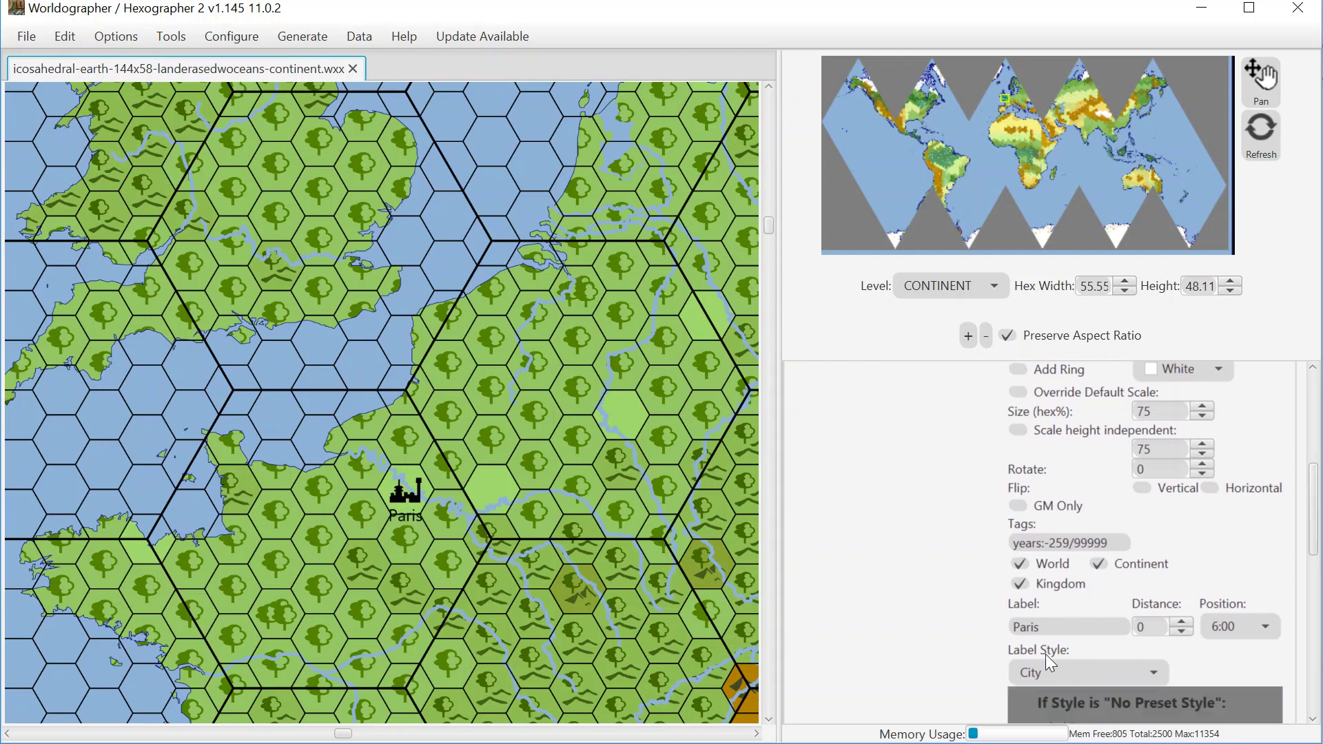
{"action": "double_click", "coordinate": [1027, 627]}
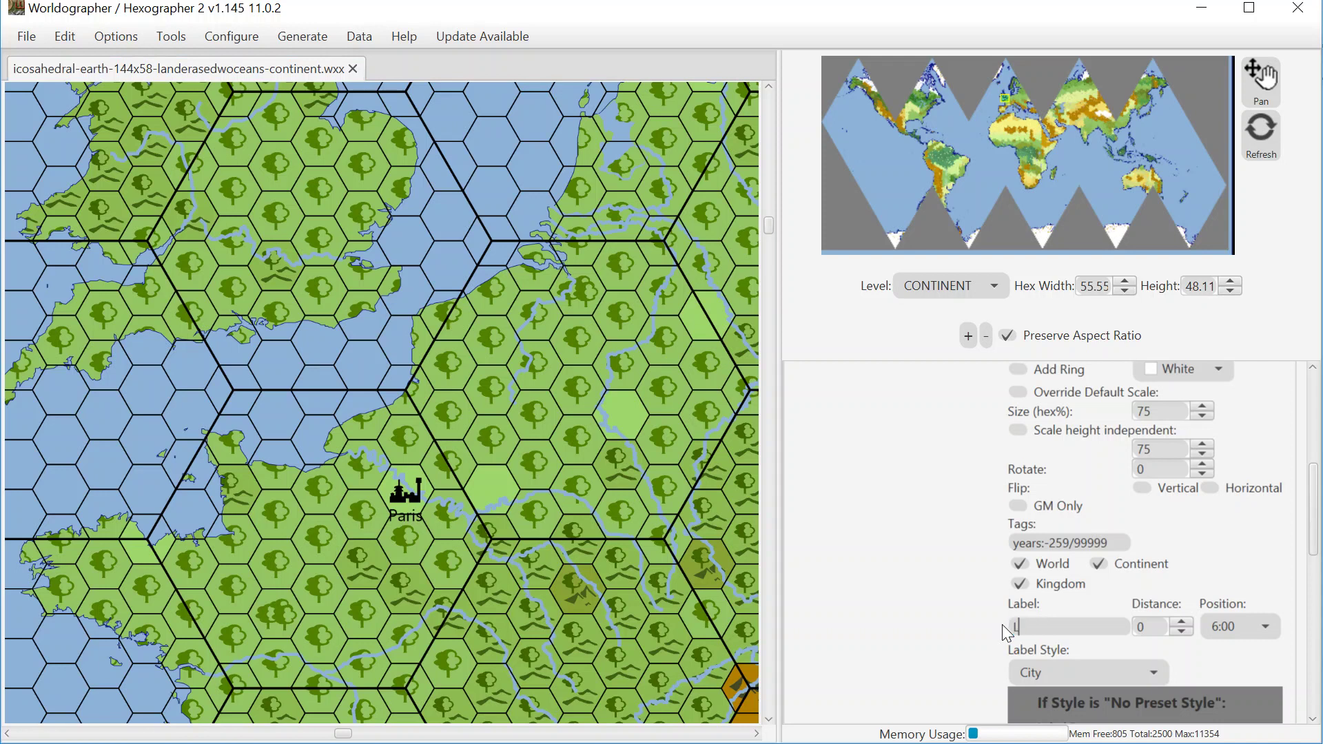
{"action": "type", "text": "London"}
{"action": "left_click_drag", "start_coordinate": [1108, 543], "coordinate": [1044, 544]}
{"action": "key", "text": "BackSpace"}
{"action": "type", "text": "50/99999"}
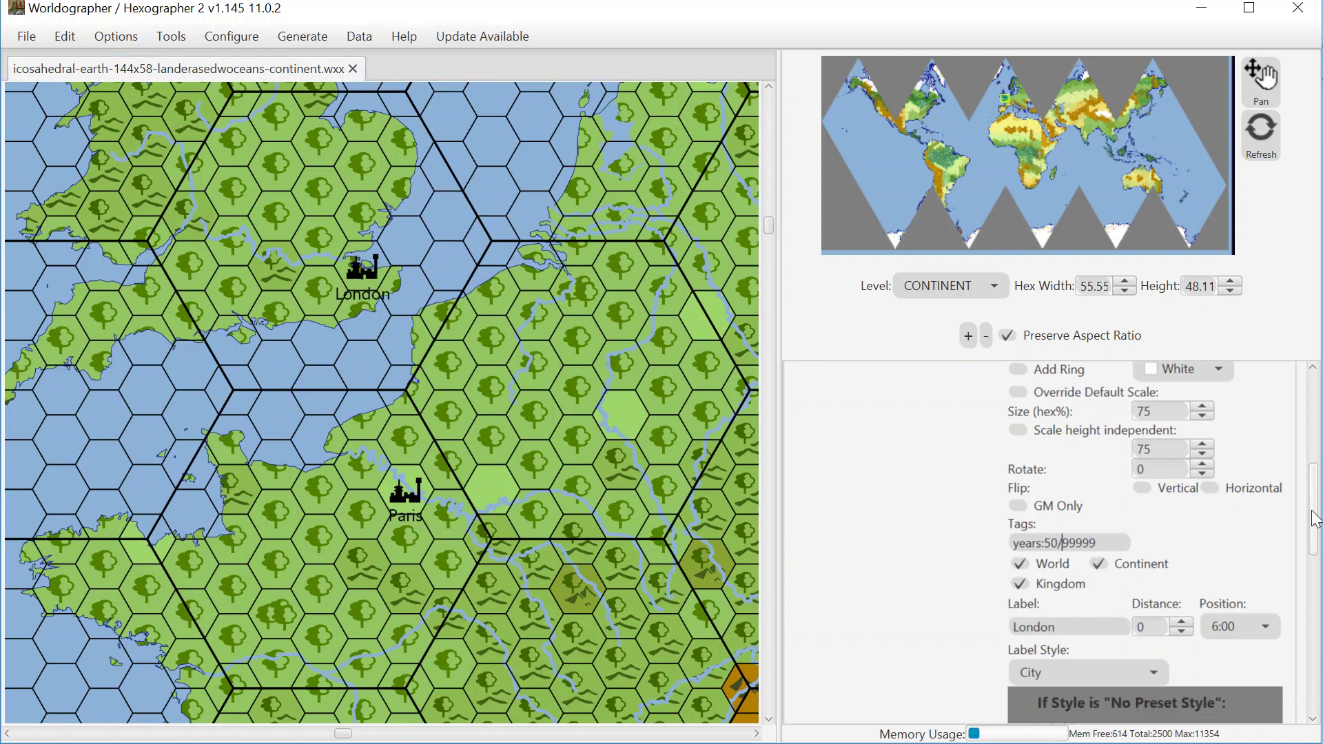
- Select the London icon and change its tag to years:50/1940:1950/99999
{"action": "scroll", "coordinate": [1202, 459], "scroll_direction": "up", "scroll_amount": 5}
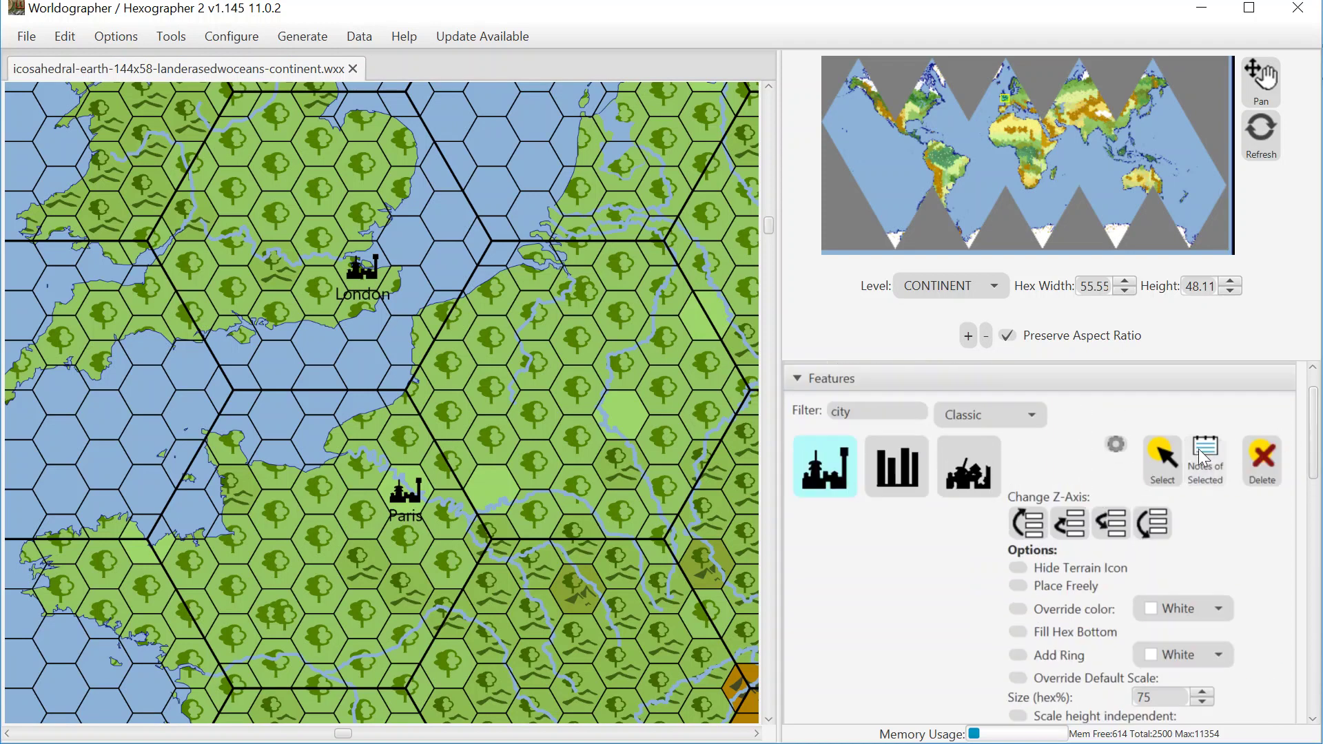
{"action": "left_click", "coordinate": [1163, 460]}
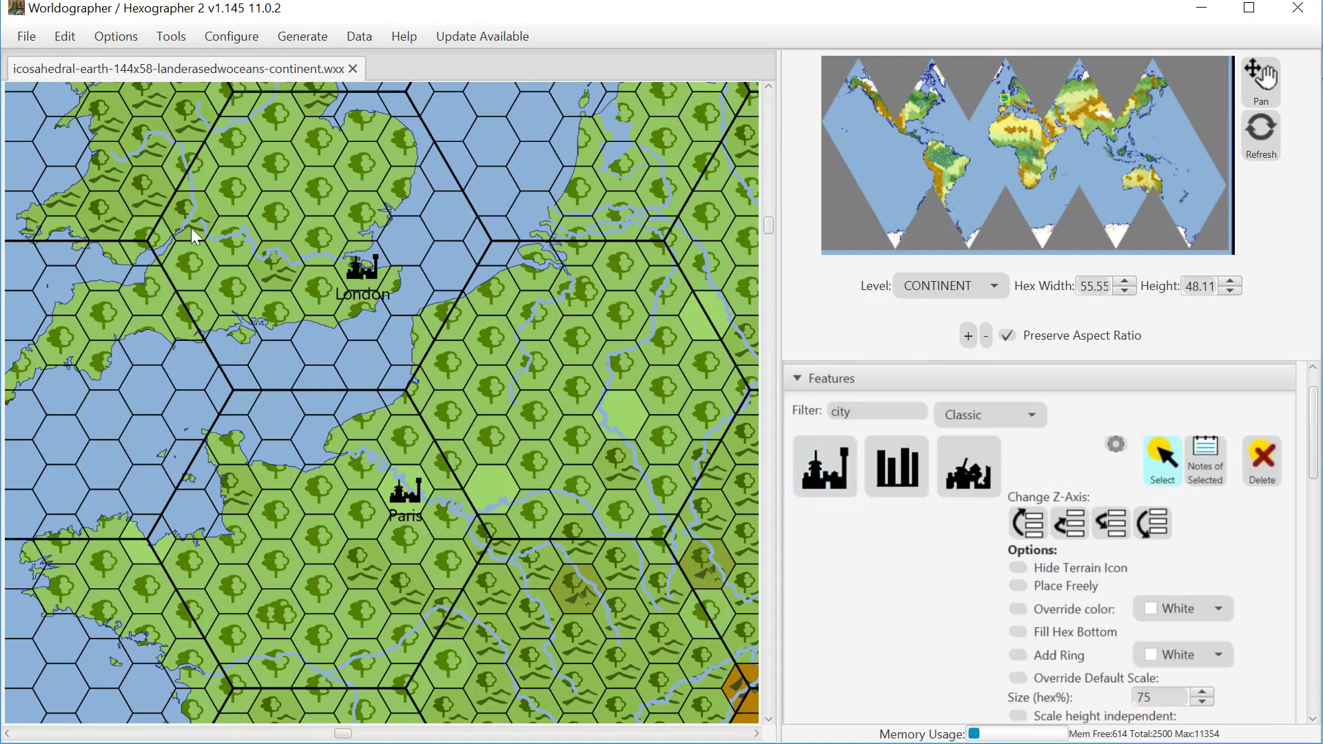
{"action": "left_click", "coordinate": [363, 271]}
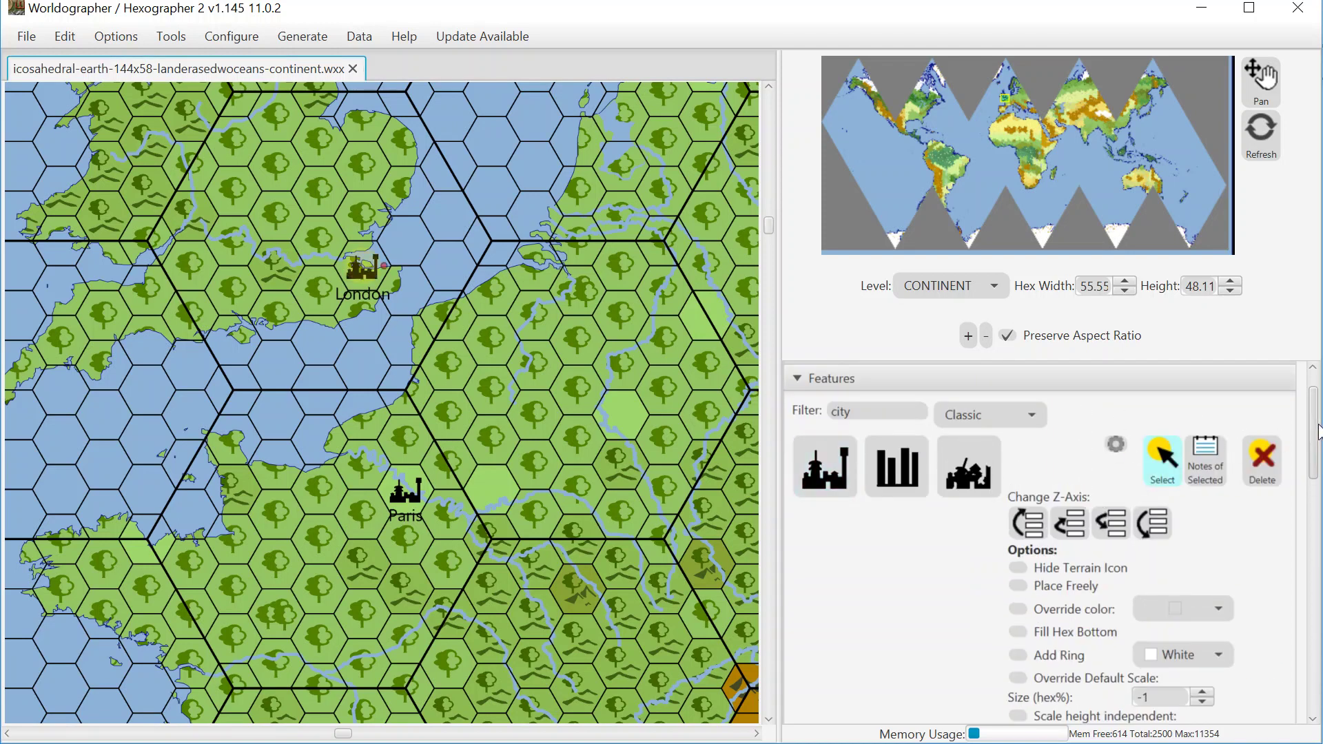
{"action": "scroll", "coordinate": [1095, 583], "scroll_direction": "down", "scroll_amount": 3}
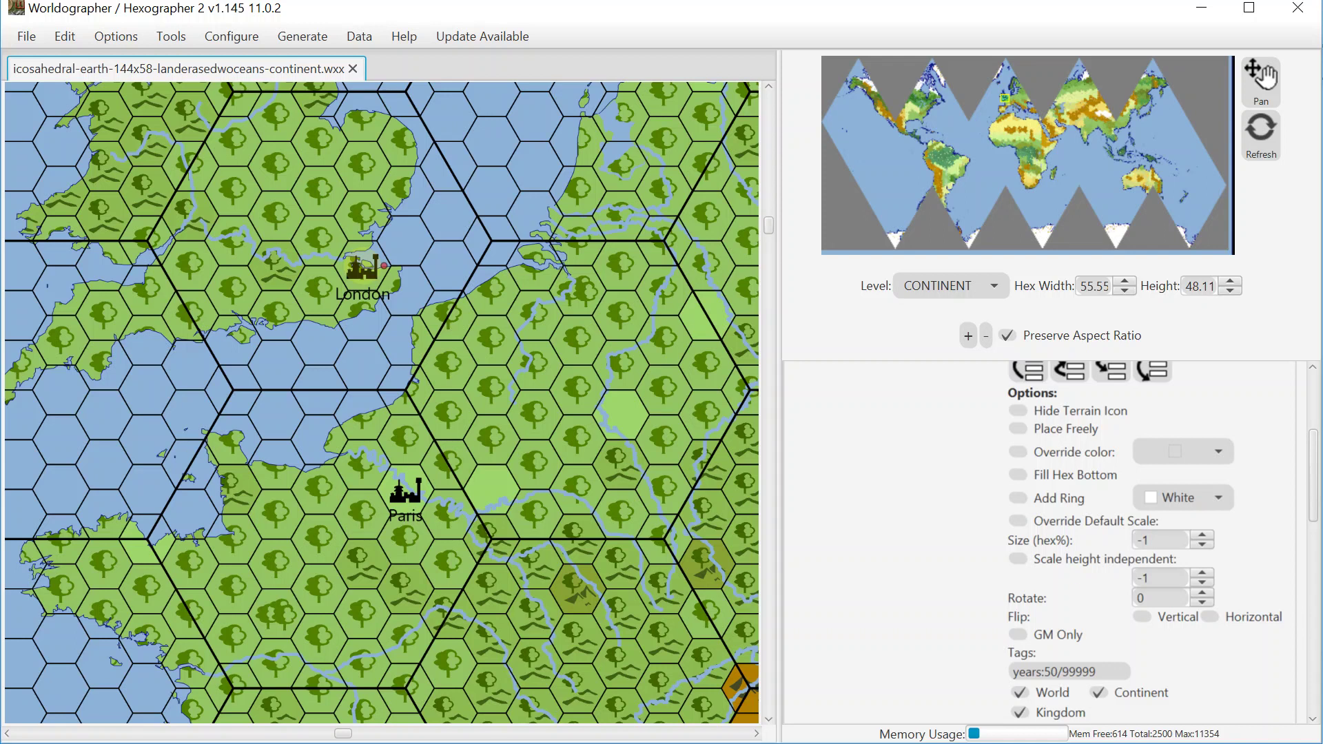
{"action": "left_click_drag", "start_coordinate": [1062, 672], "coordinate": [1096, 672]}
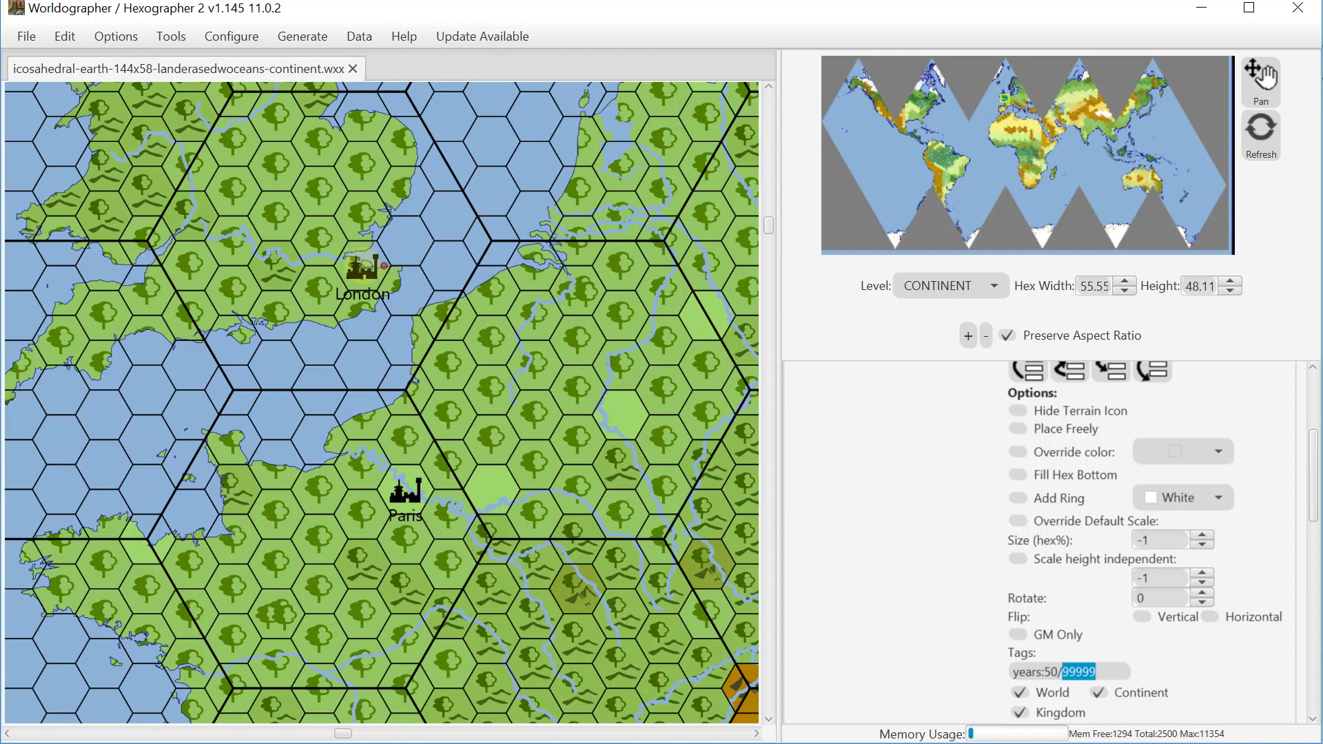
{"action": "type", "text": "1940:19"}
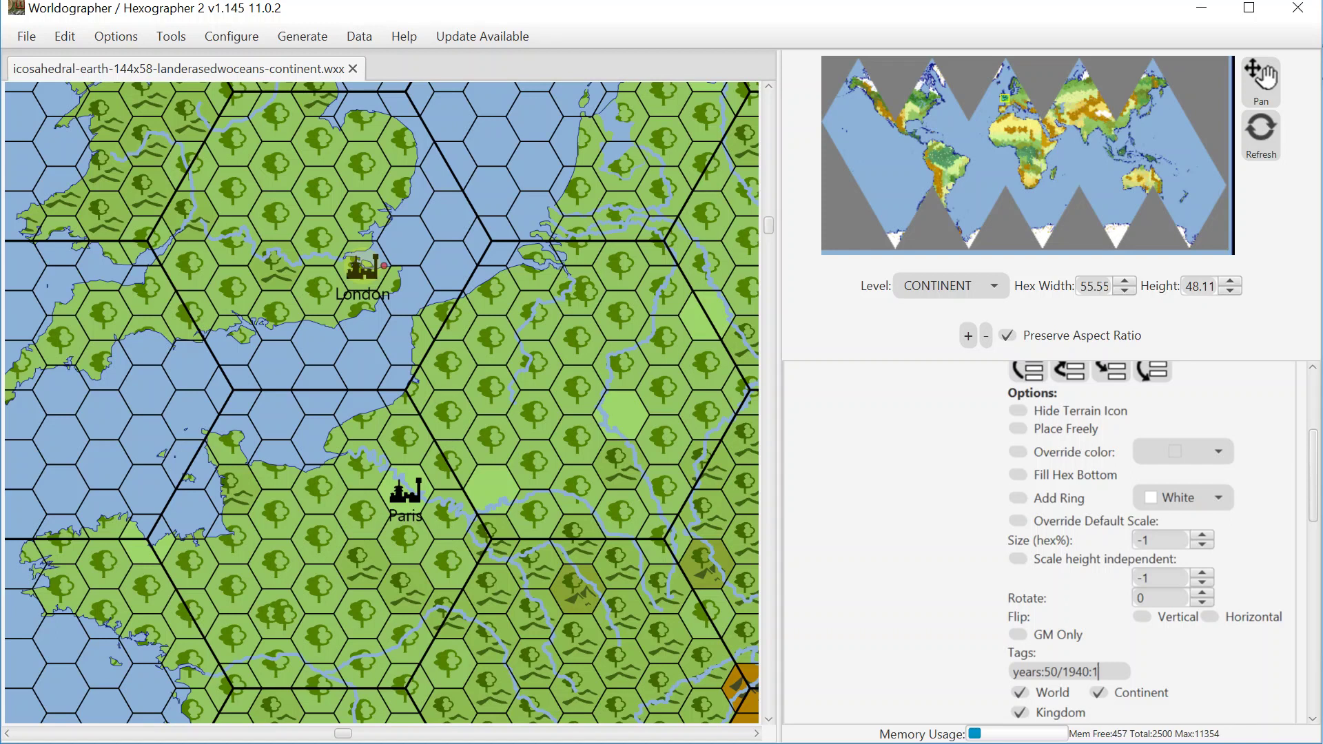
{"action": "type", "text": "50/99999"}
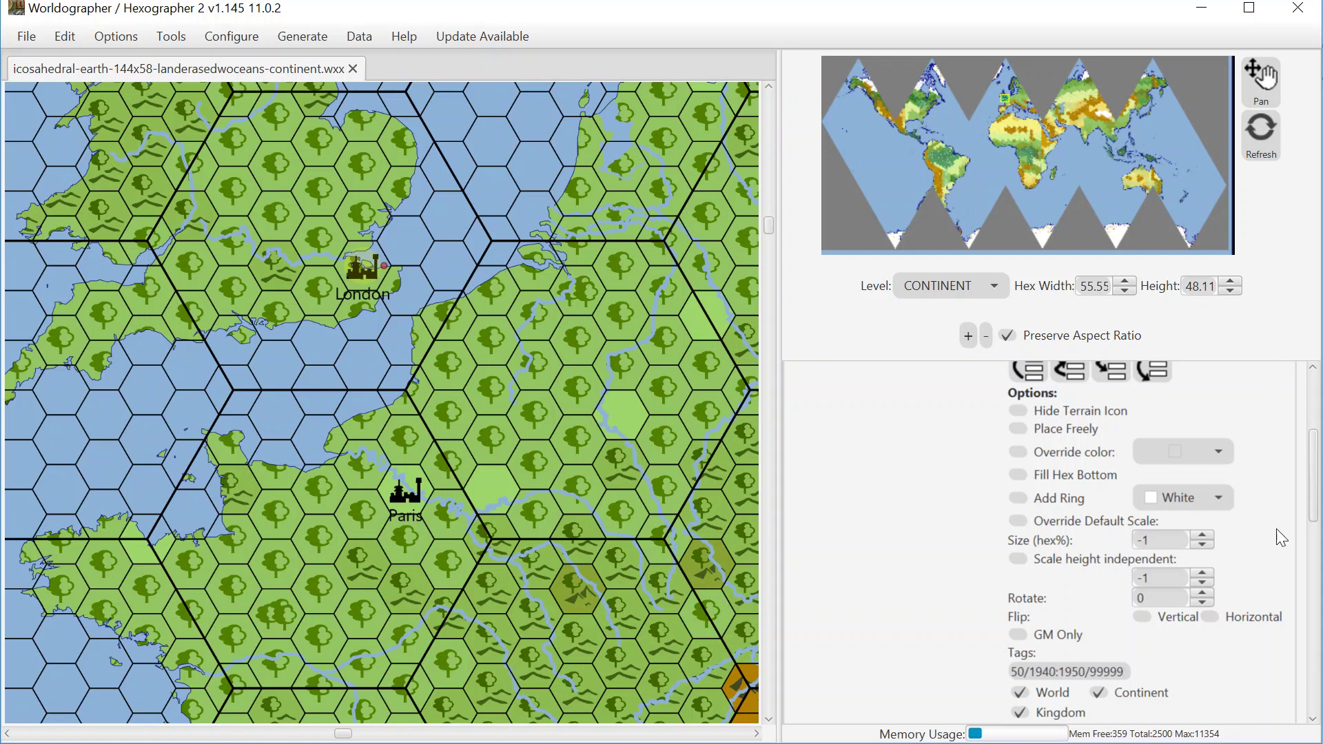
{"action": "left_click_drag", "start_coordinate": [1312, 511], "coordinate": [1308, 428]}
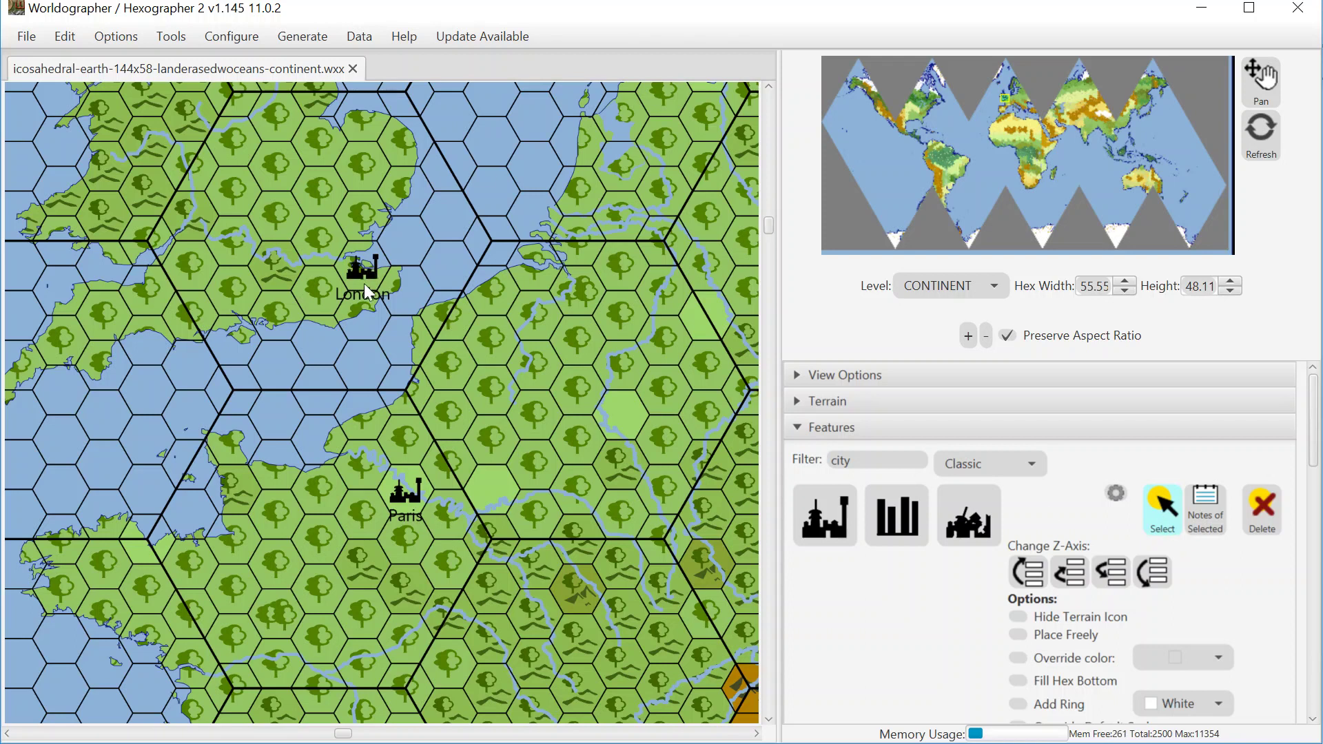
- Try test years like 1945 in the Hide Objs w/Tags filter, then settle on year!:2019
{"action": "left_click", "coordinate": [847, 378]}
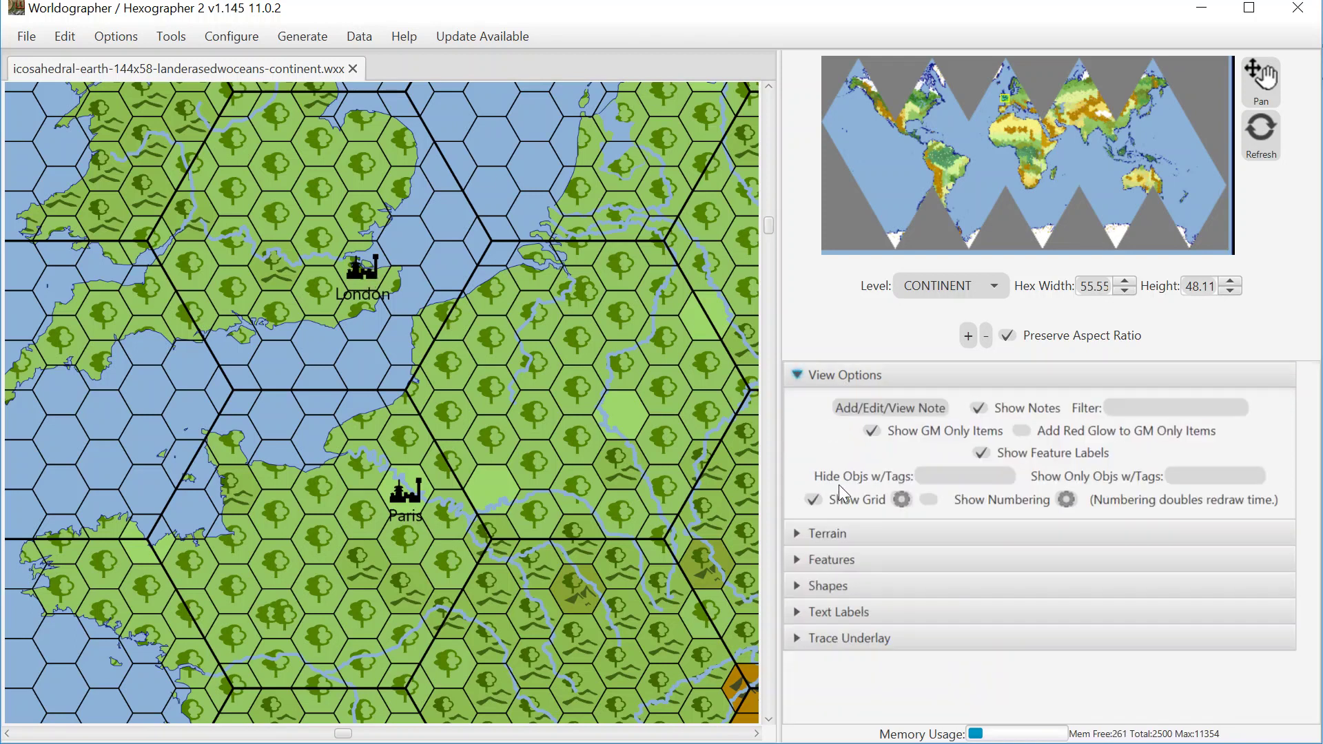
{"action": "left_click", "coordinate": [920, 476]}
{"action": "type", "text": "year!:"}
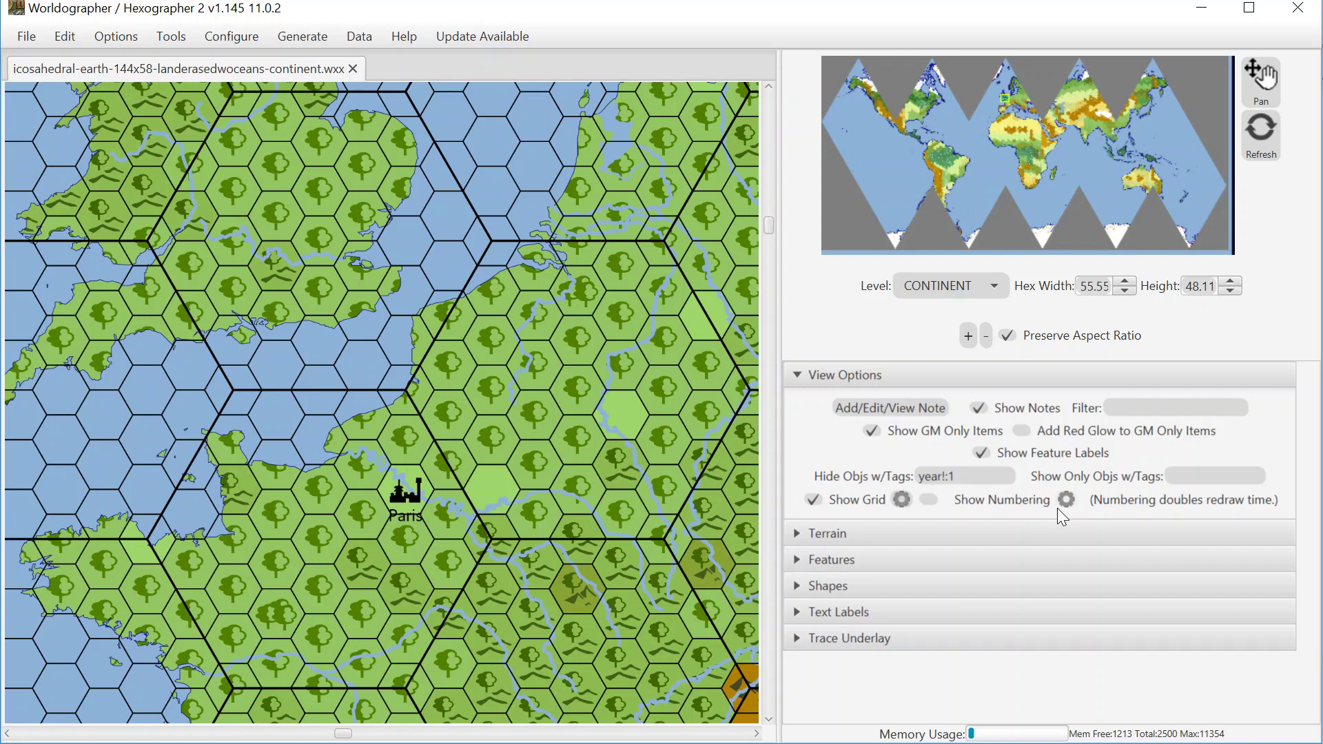
{"action": "type", "text": "195"}
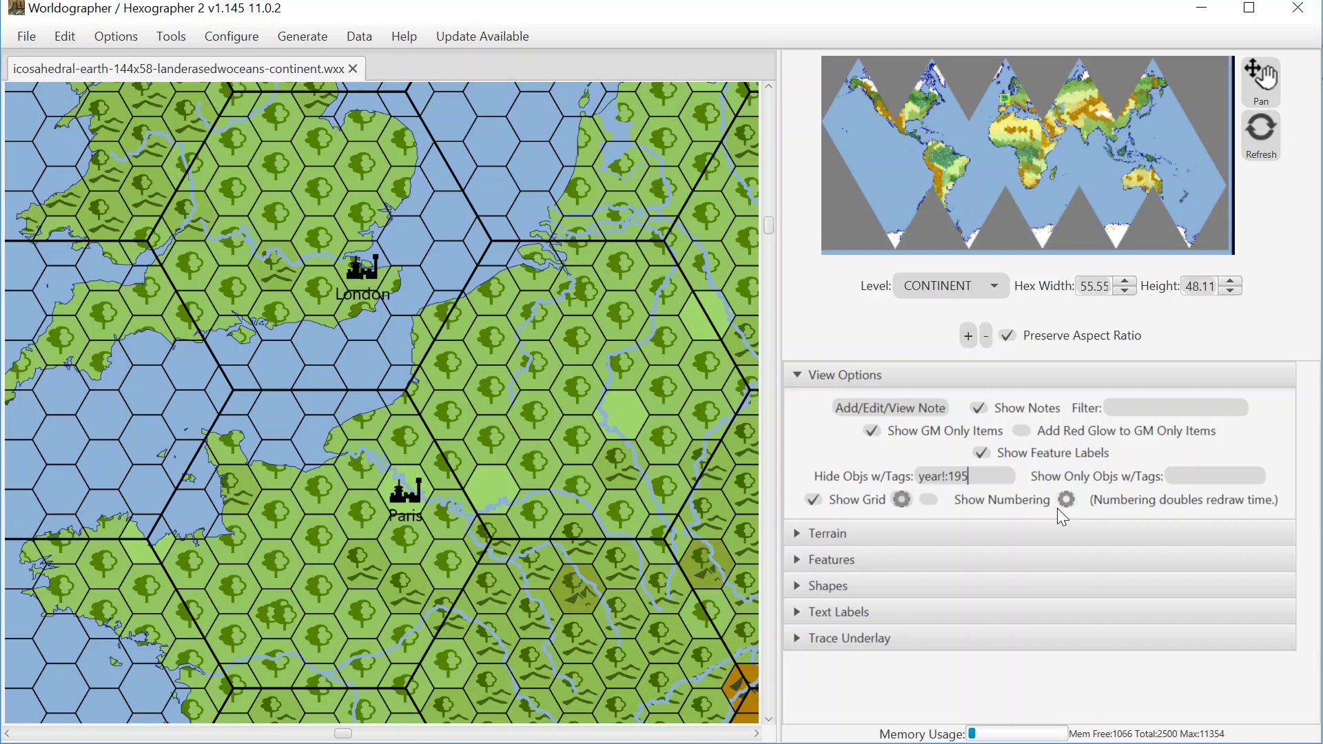
{"action": "type", "text": "1"}
{"action": "key", "text": "BackSpace"}
{"action": "key", "text": "BackSpace"}
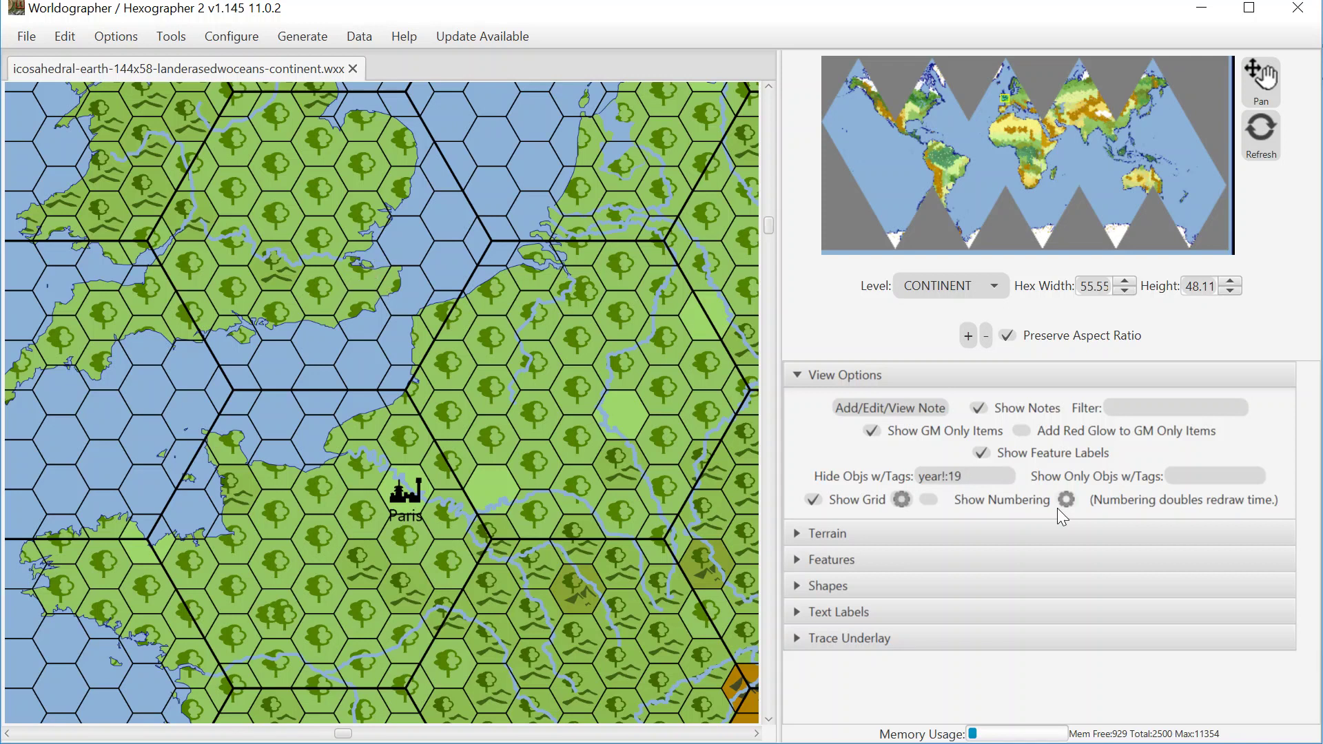
{"action": "type", "text": "49"}
{"action": "key", "text": "BackSpace"}
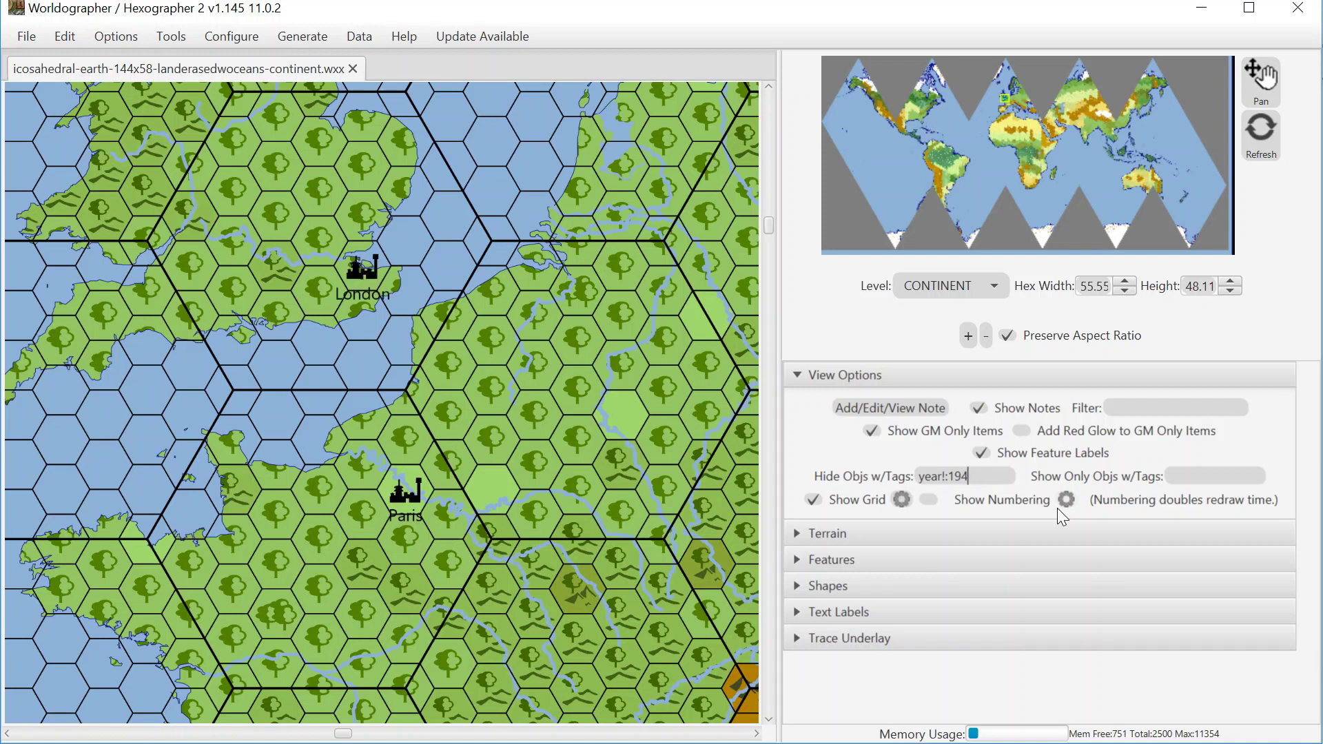
{"action": "type", "text": "5"}
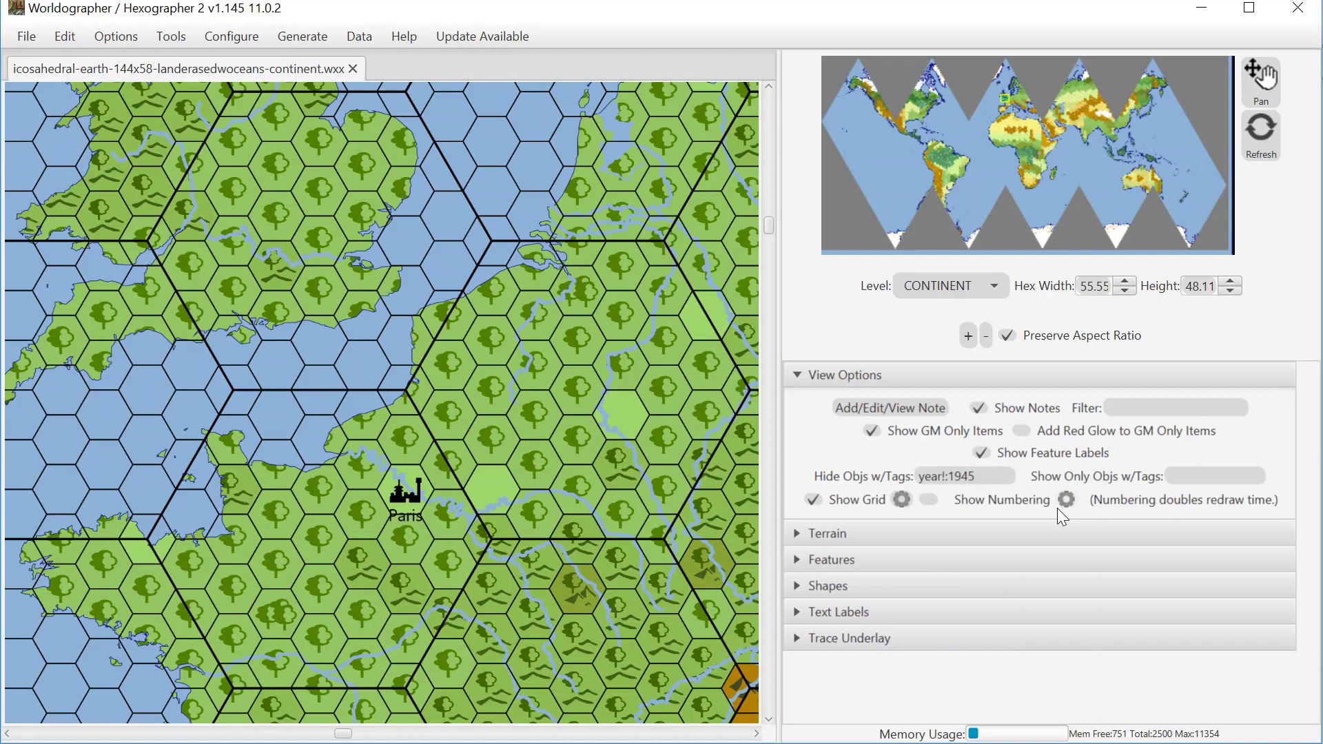
{"action": "key", "text": "BackSpace"}
{"action": "key", "text": "BackSpace"}
{"action": "key", "text": "BackSpace"}
{"action": "key", "text": "BackSpace"}
{"action": "type", "text": "2019"}
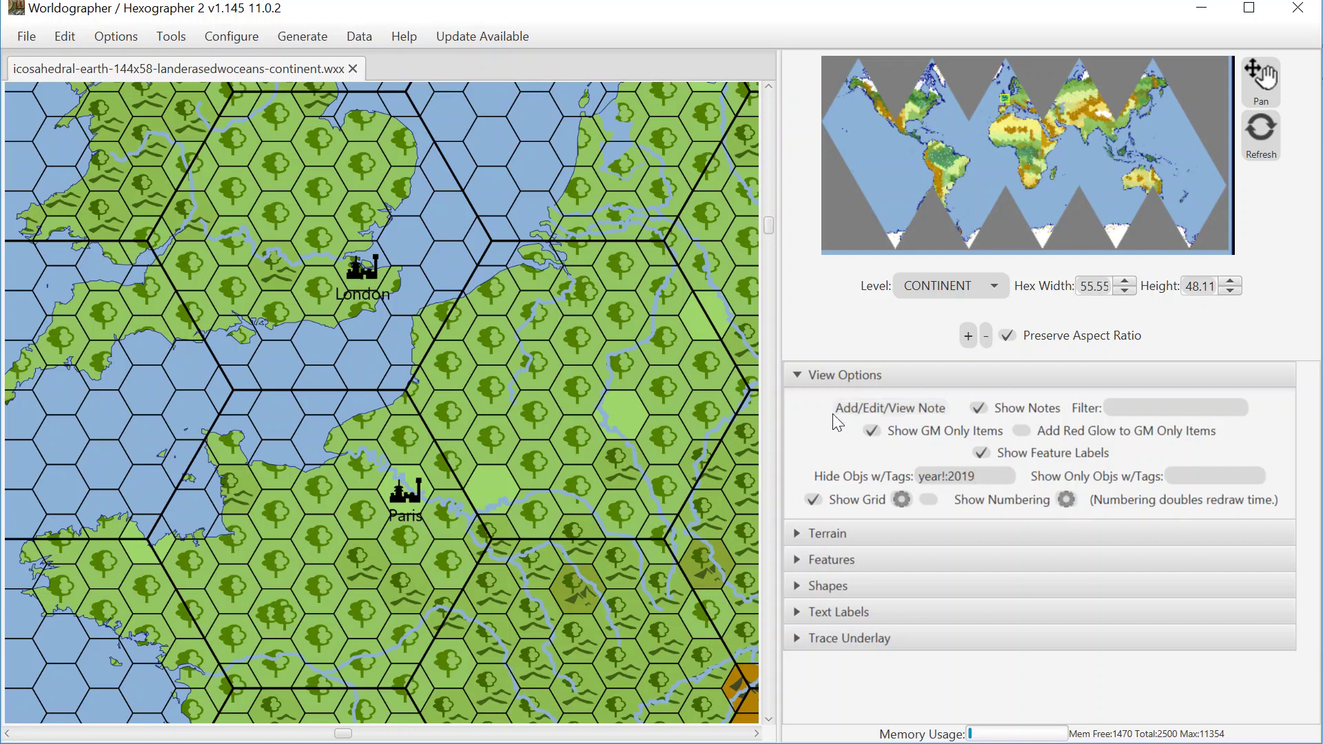
{"action": "left_click", "coordinate": [976, 476]}
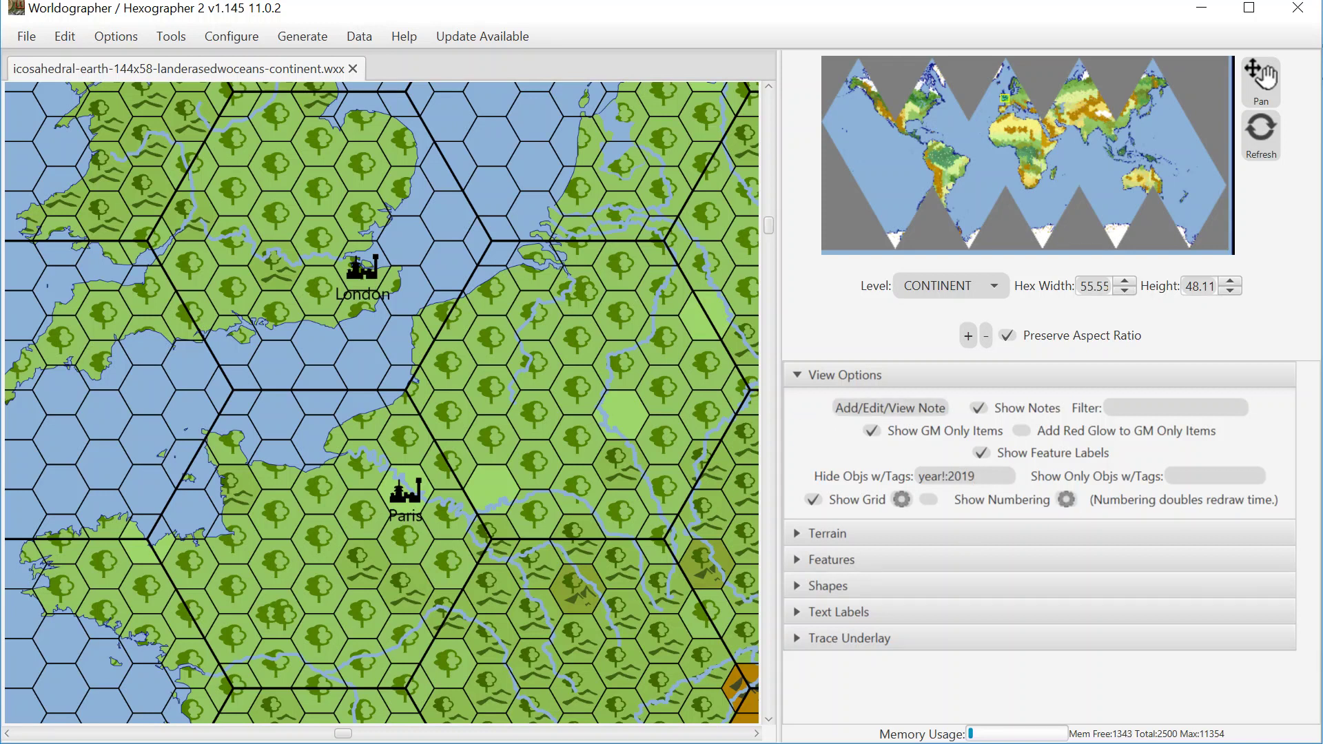